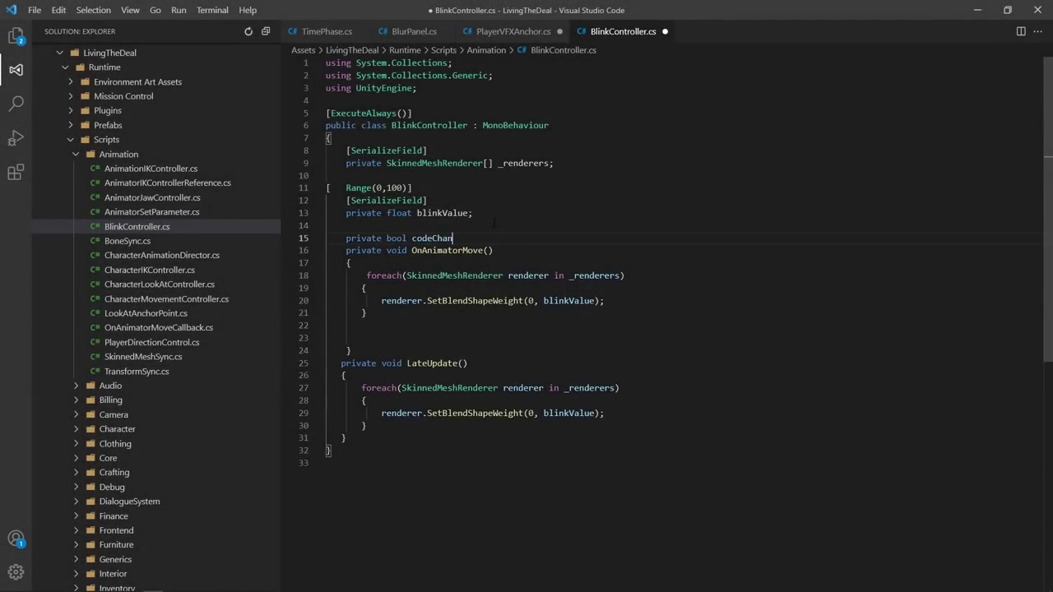
# Add a private bool codeChange field to BlinkController.cs, save it, and return to Unity.
pyautogui.write(';')
pyautogui.press('Return')
pyautogui.hotkey('ctrl', 's')
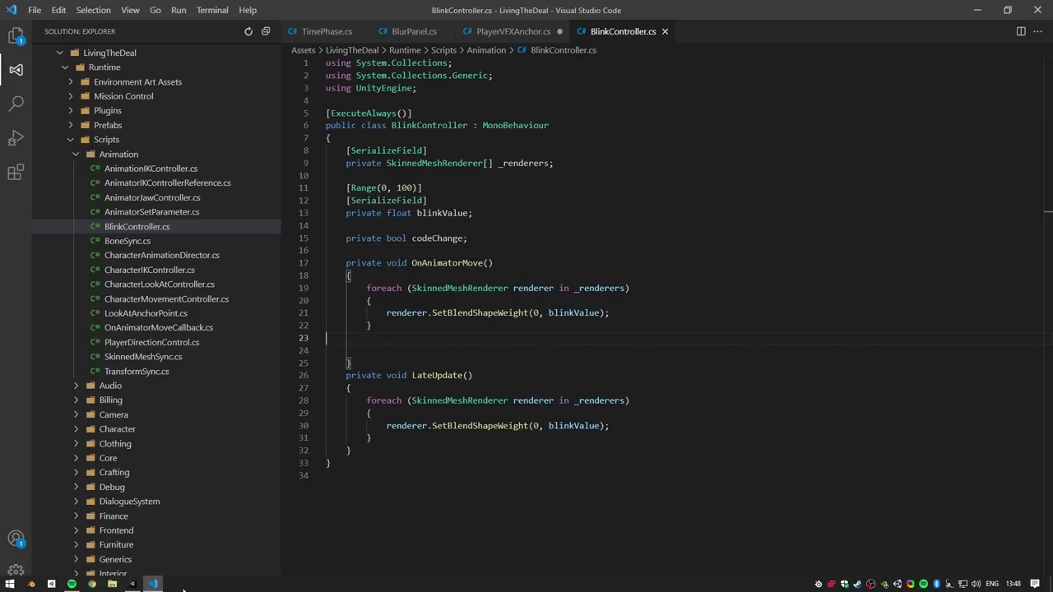
pyautogui.click(132, 584)
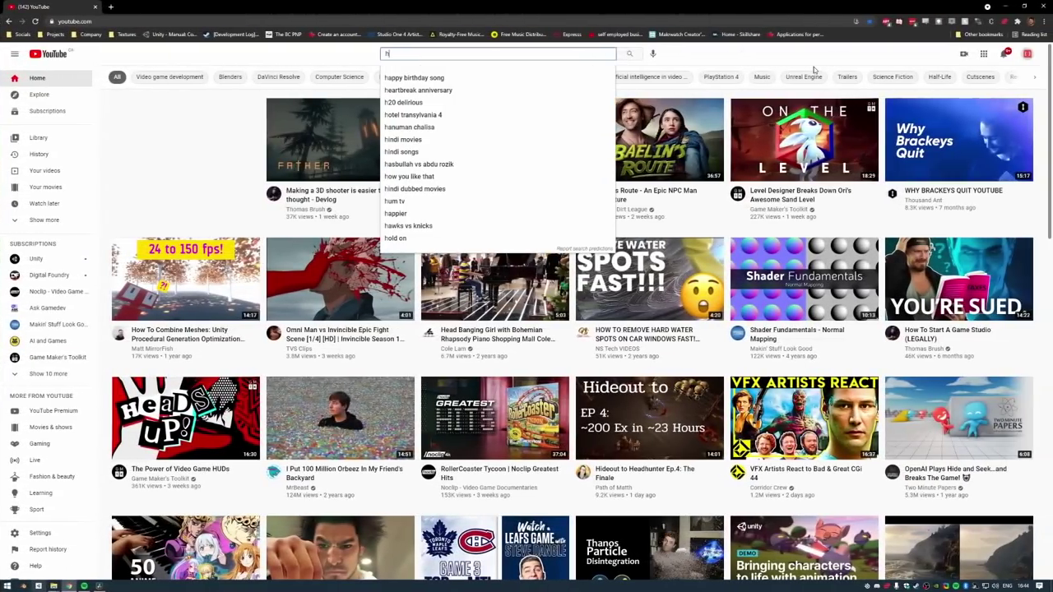
# Search YouTube for 'how do i make unity not take forever to compile????'.
pyautogui.write('how do i make unity not t')
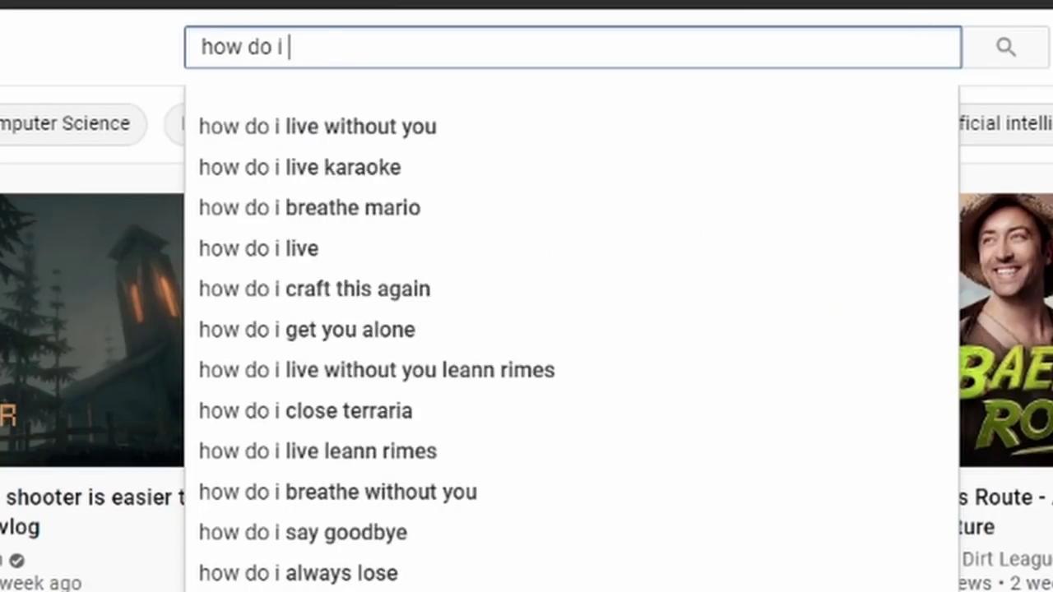
pyautogui.write('ake forever to compile????')
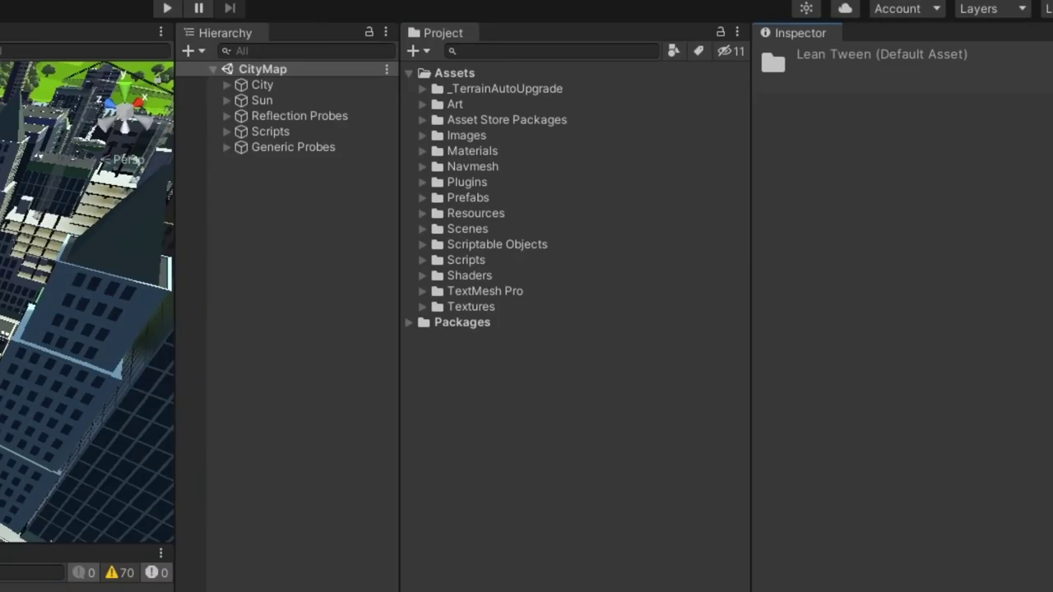
pyautogui.click(422, 120)
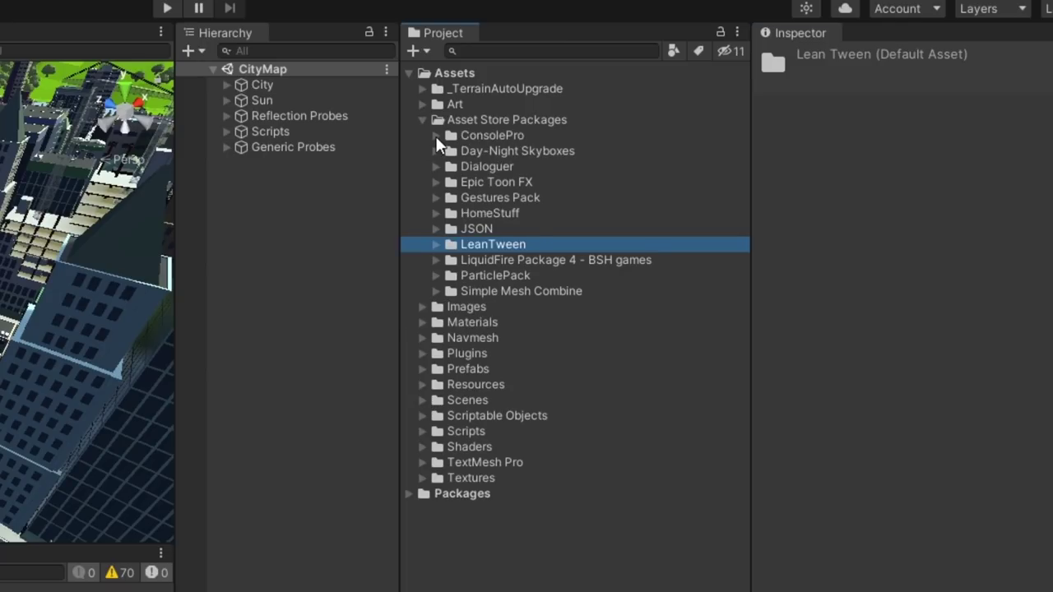
pyautogui.click(436, 135)
pyautogui.click(450, 198)
pyautogui.click(436, 337)
pyautogui.click(436, 337)
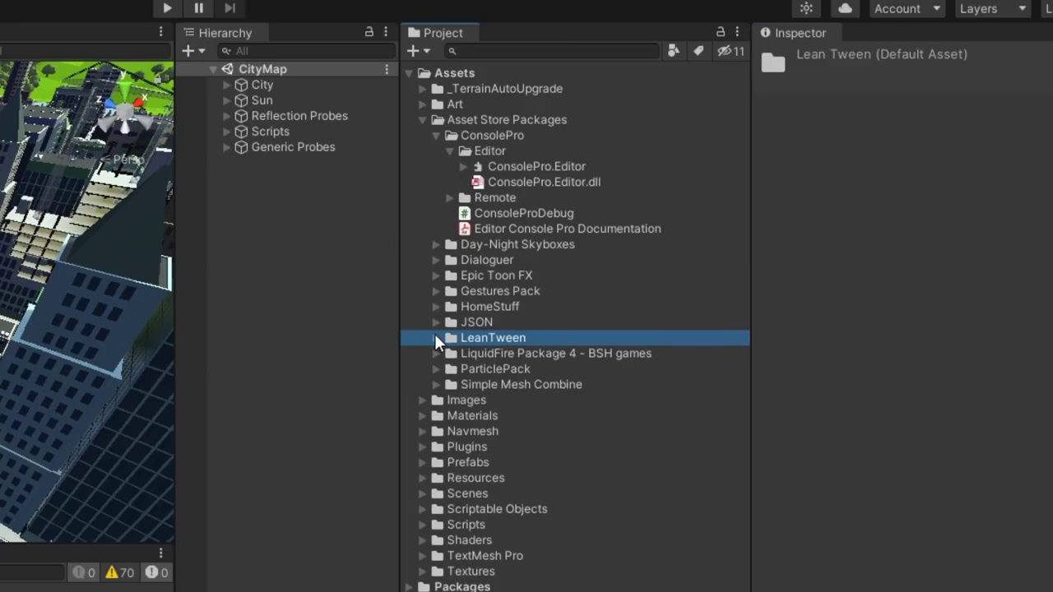
pyautogui.click(436, 322)
pyautogui.click(436, 463)
pyautogui.click(450, 509)
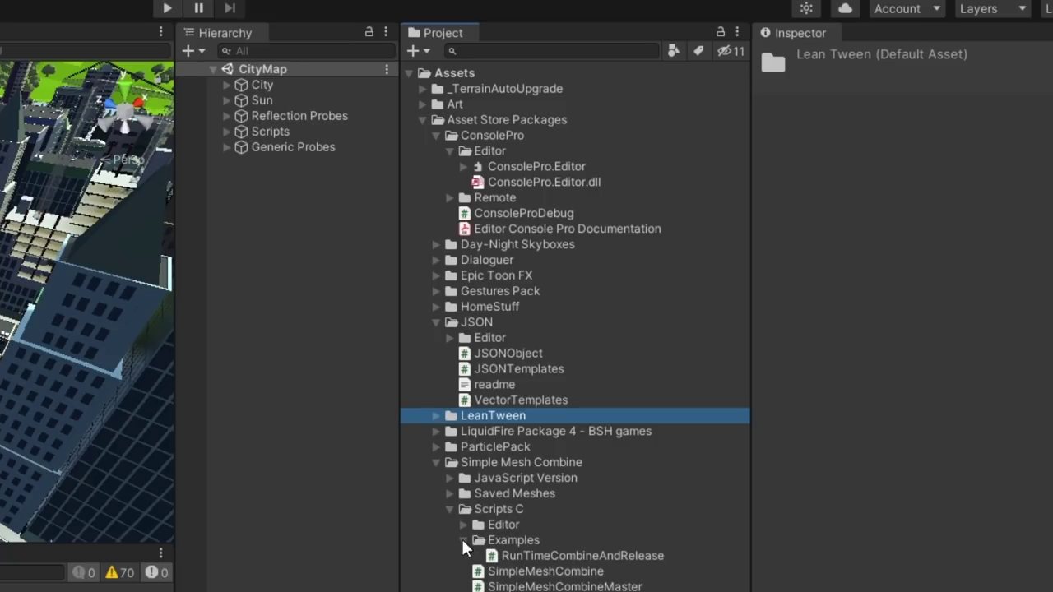
pyautogui.click(463, 525)
pyautogui.click(422, 120)
pyautogui.click(422, 260)
pyautogui.scroll(-8, 475, 430)
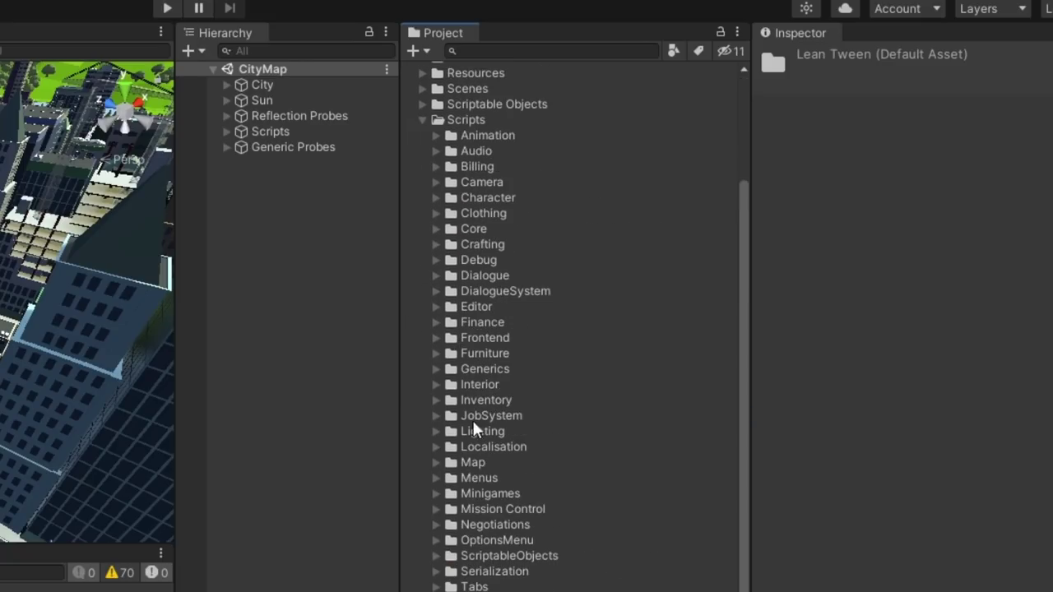
pyautogui.click(436, 534)
pyautogui.click(640, 174)
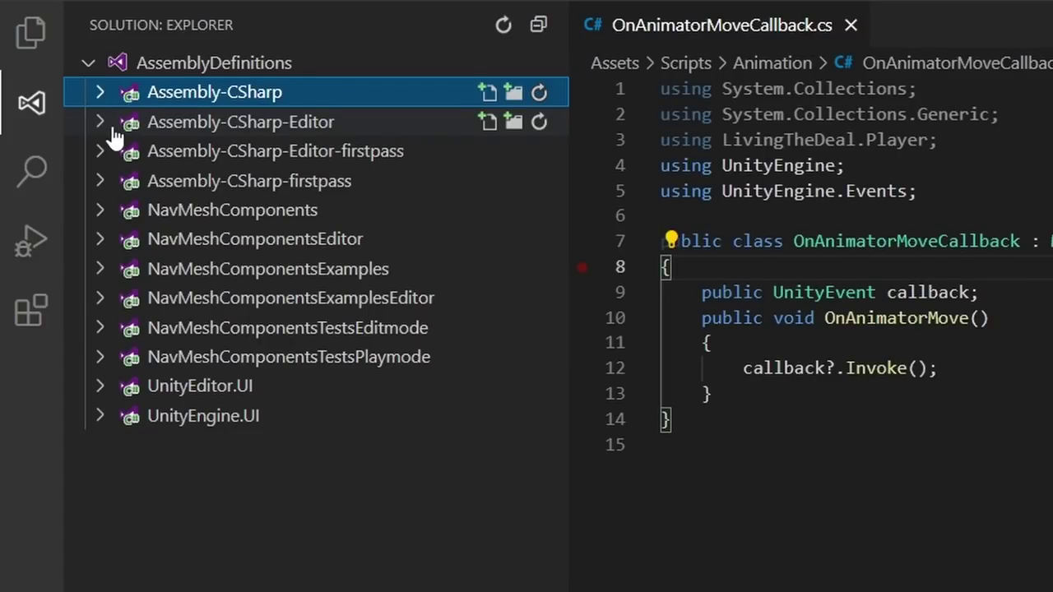
# Browse Assembly-CSharp, then expand Assembly-CSharp-Editor down to its Scripts/Editor folder.
pyautogui.click(99, 95)
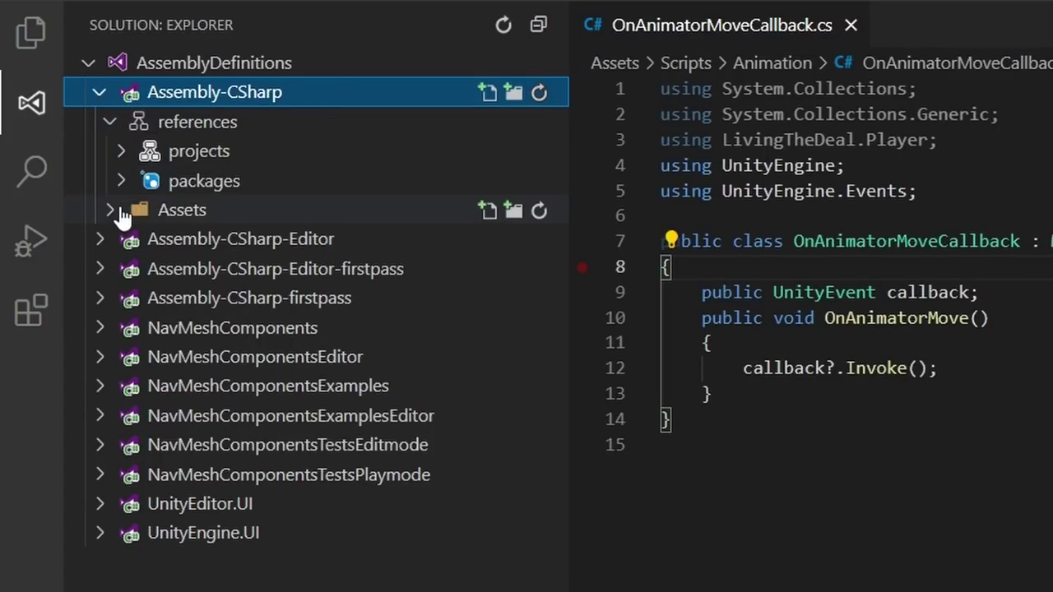
pyautogui.click(110, 210)
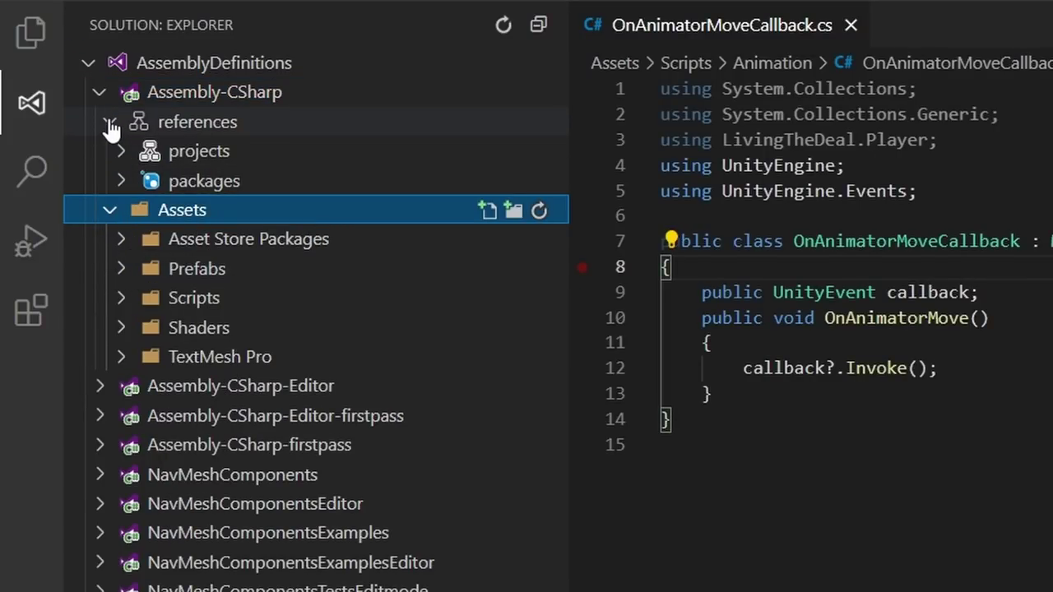
pyautogui.click(109, 121)
pyautogui.click(110, 151)
pyautogui.click(100, 182)
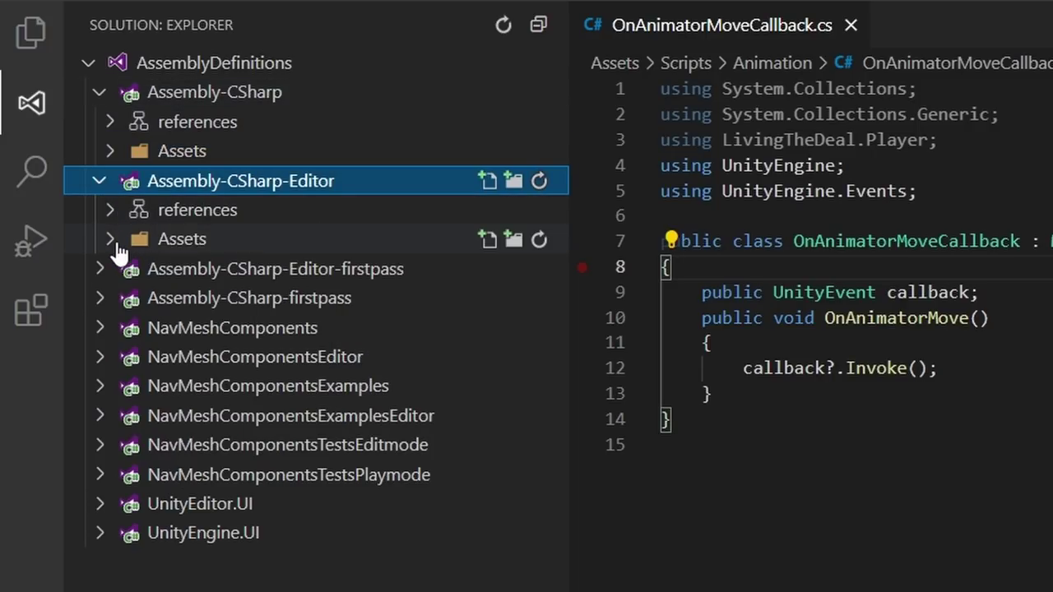
pyautogui.click(110, 239)
pyautogui.click(121, 270)
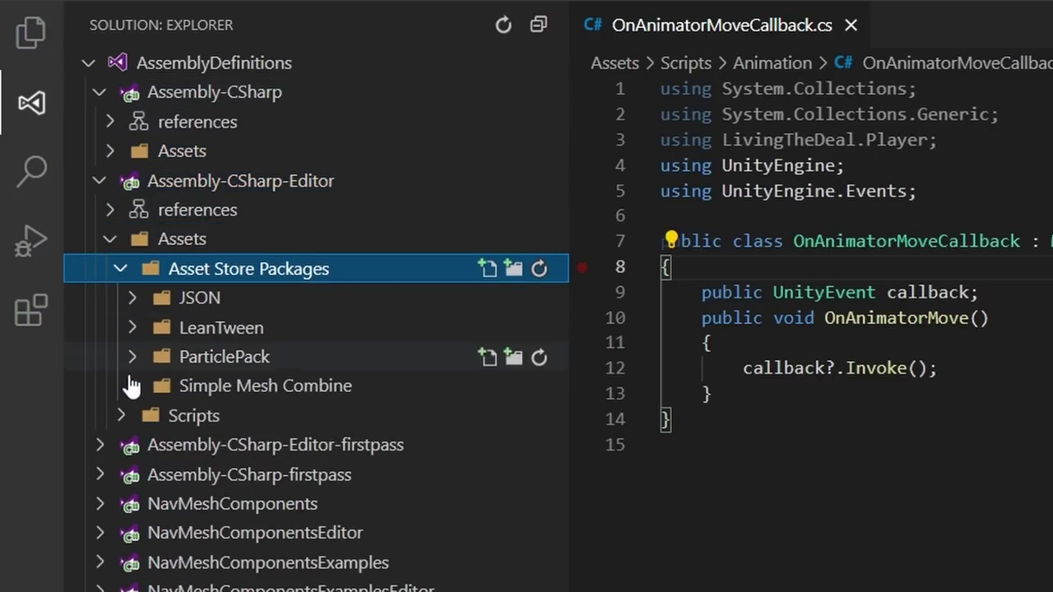
pyautogui.click(116, 417)
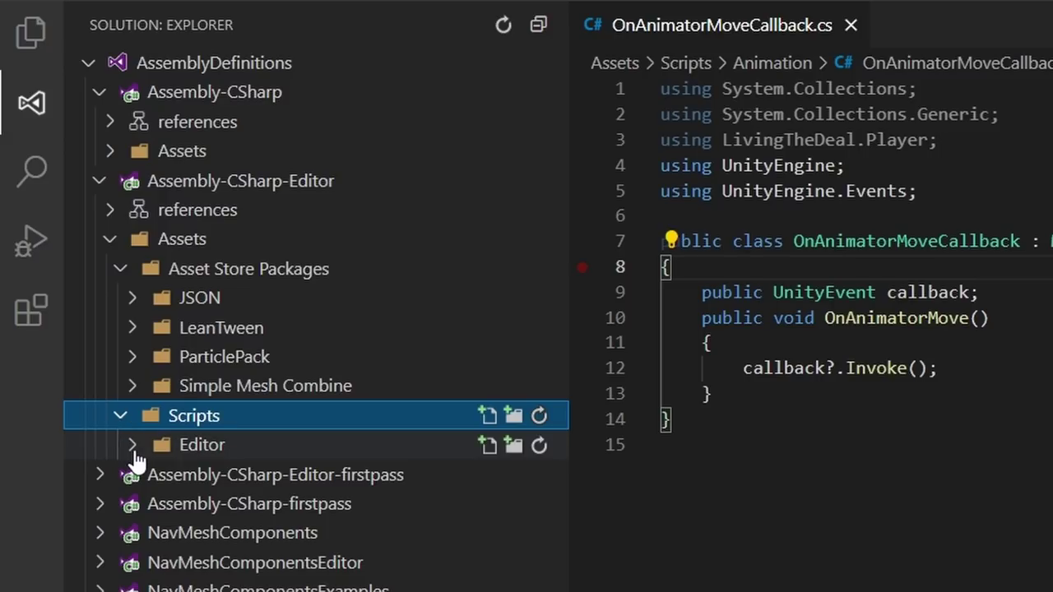
pyautogui.click(132, 446)
# Create a new C# script in Scripts, keeping the default name NewBehaviourScript.
pyautogui.scroll(-3, 136, 460)
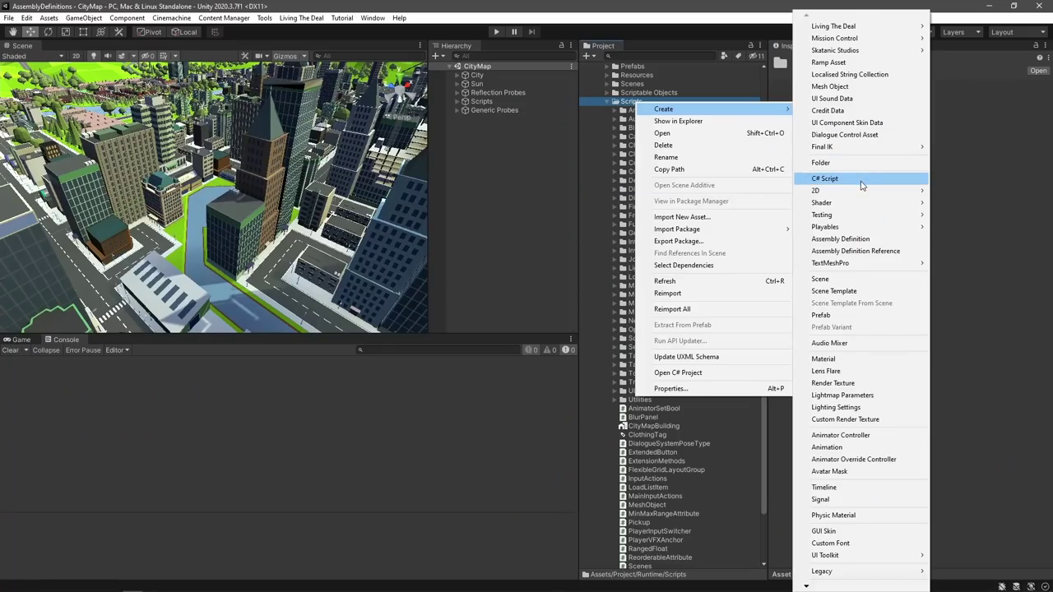
pyautogui.click(861, 179)
pyautogui.press('Return')
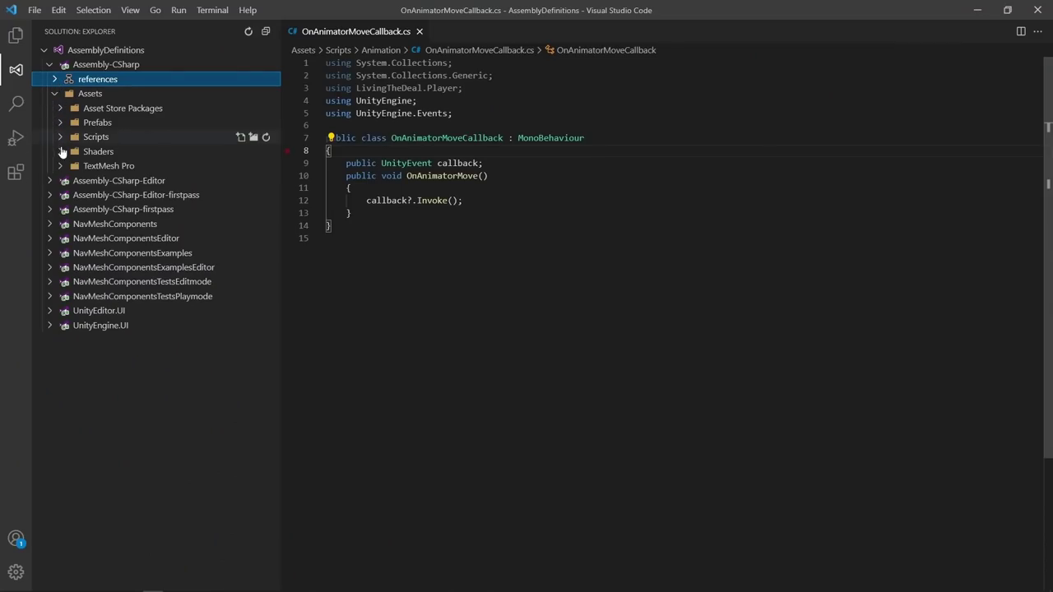
# Expand TextMesh Pro's Sprites and Resources/Shaders, then the Shaders, Street Lights and VFX folders.
pyautogui.click(57, 166)
pyautogui.click(66, 195)
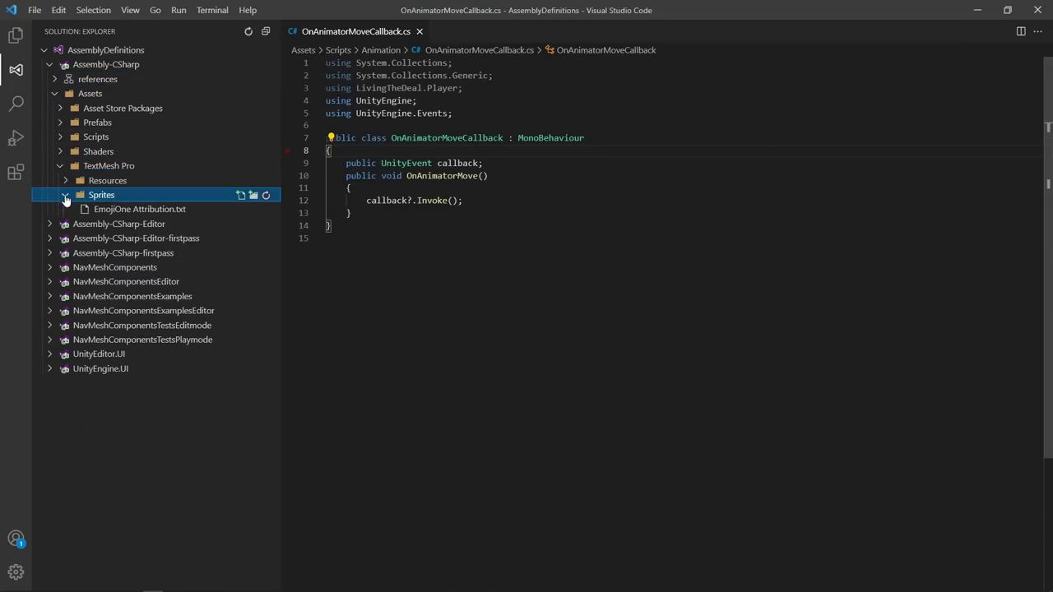
pyautogui.click(65, 181)
pyautogui.click(69, 196)
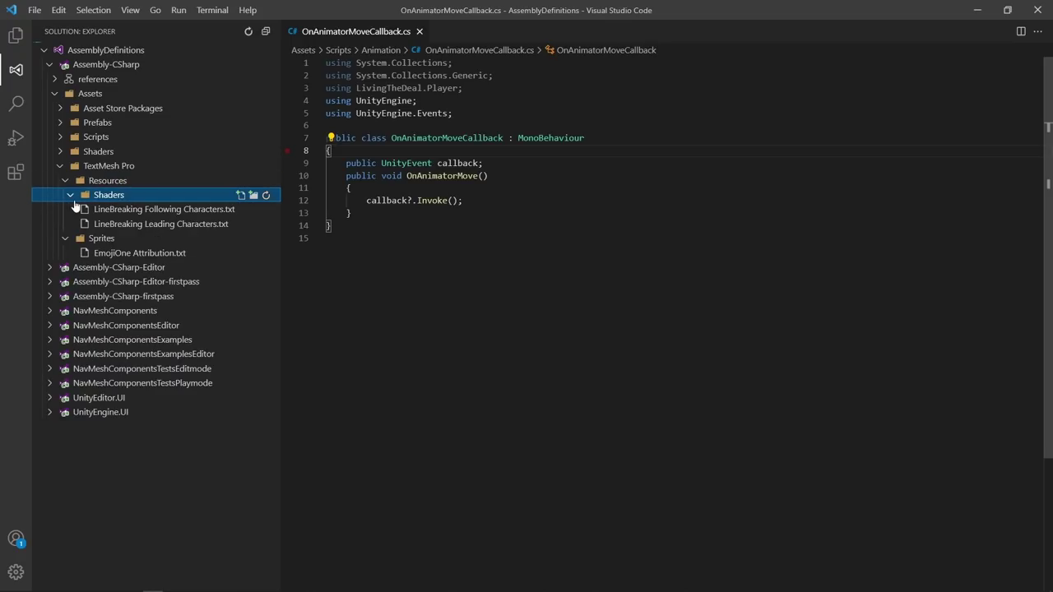
pyautogui.click(59, 152)
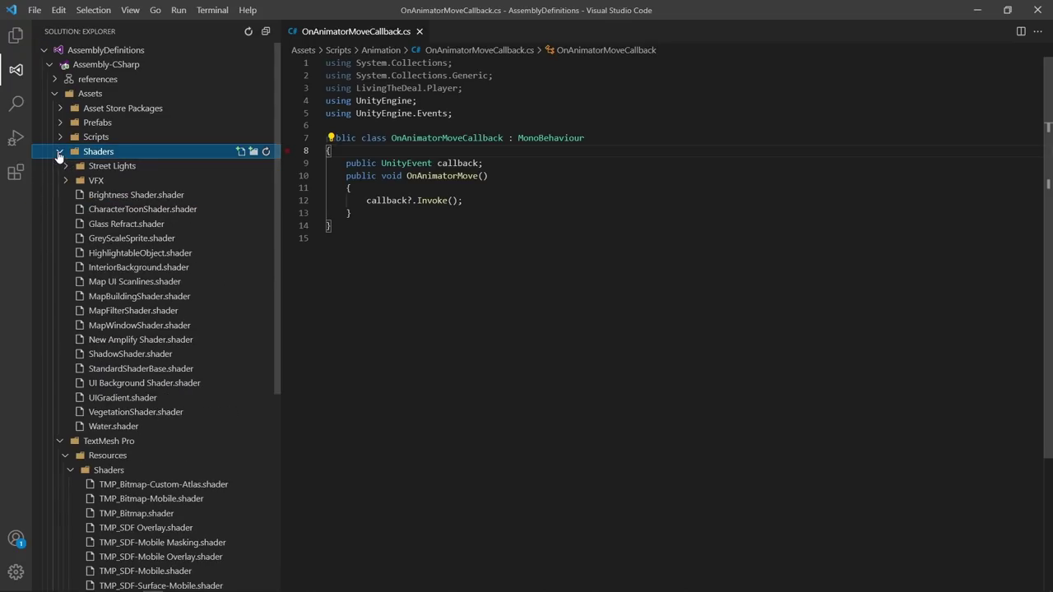
pyautogui.click(61, 166)
pyautogui.click(65, 195)
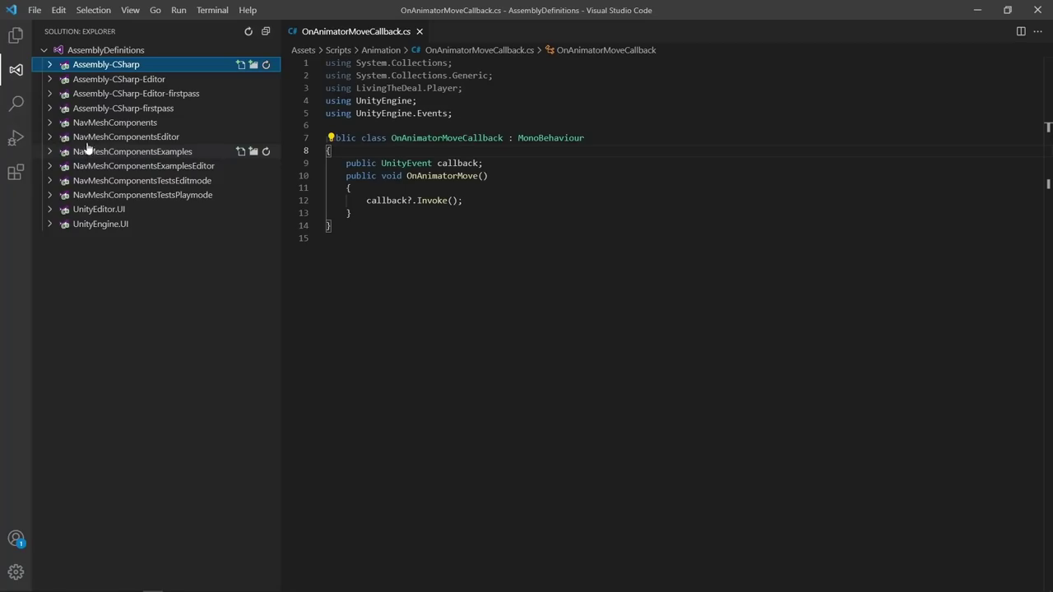
# Expand NavMeshComponents and its Assets folder to reveal the Navmesh folder.
pyautogui.click(50, 123)
pyautogui.click(55, 152)
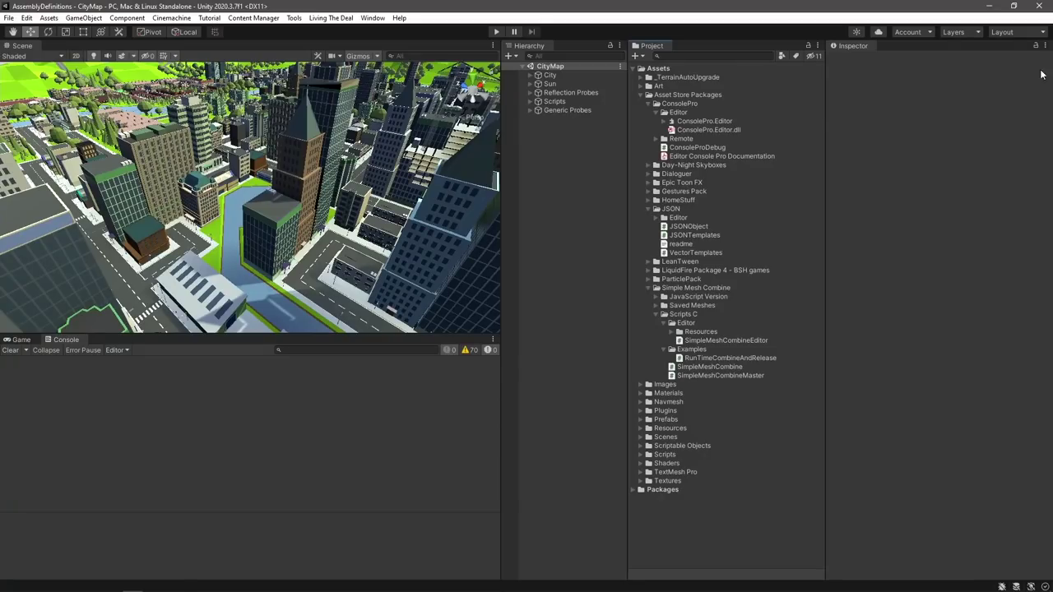
# Create a new folder named Project under Assets.
pyautogui.click(648, 94)
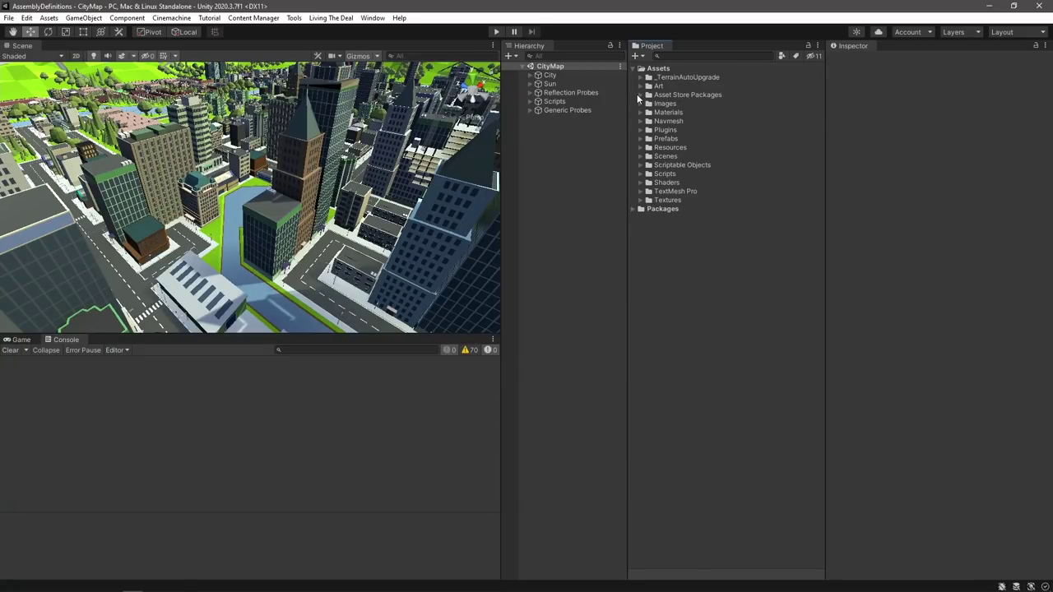
pyautogui.click(656, 69)
pyautogui.rightClick(655, 71)
pyautogui.moveTo(658, 72)
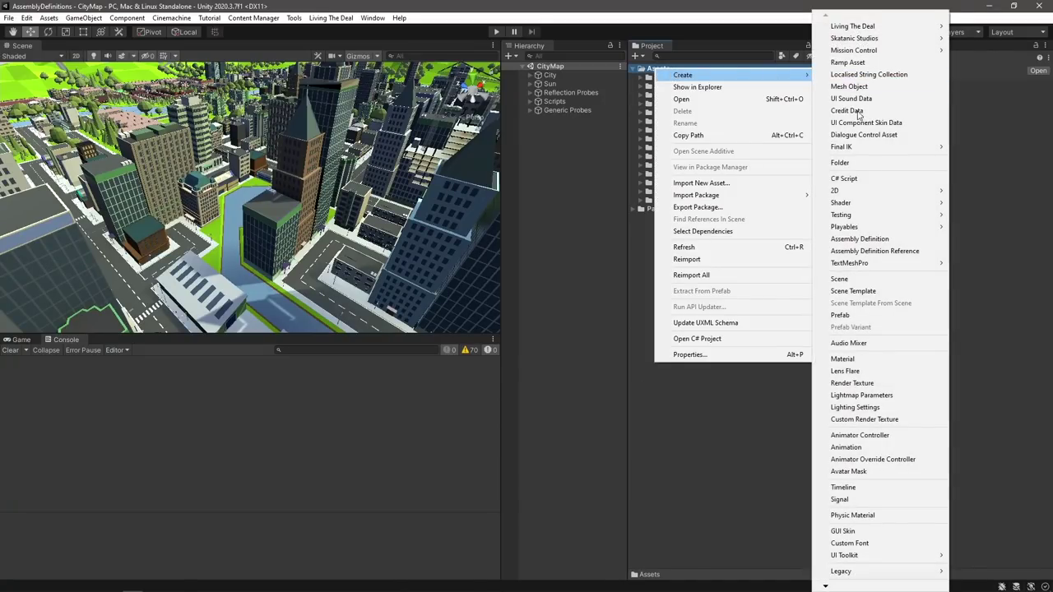
pyautogui.click(854, 162)
pyautogui.write('Pro')
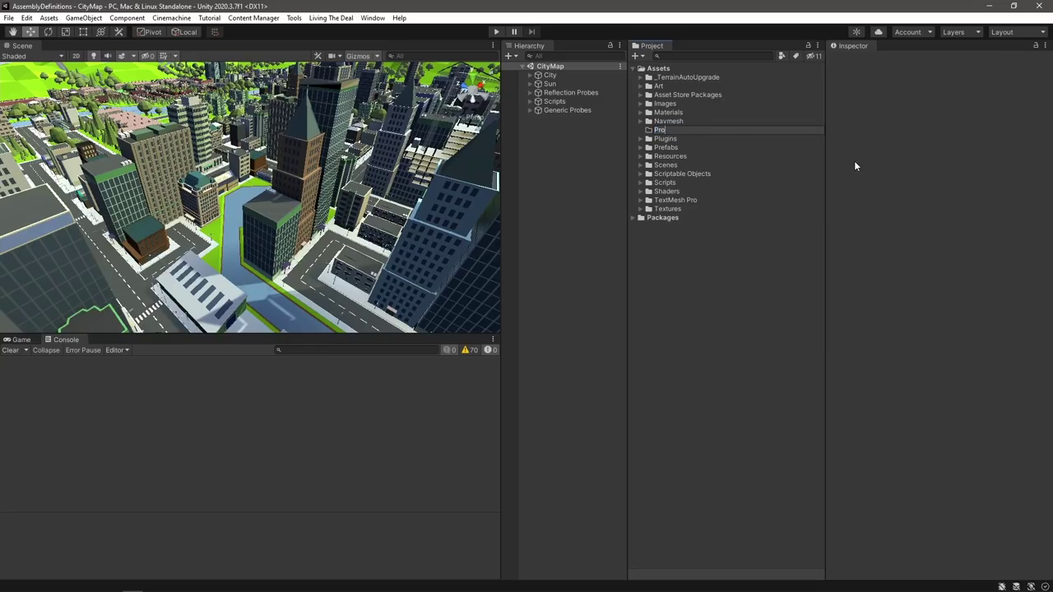
pyautogui.write('ject')
pyautogui.press('Return')
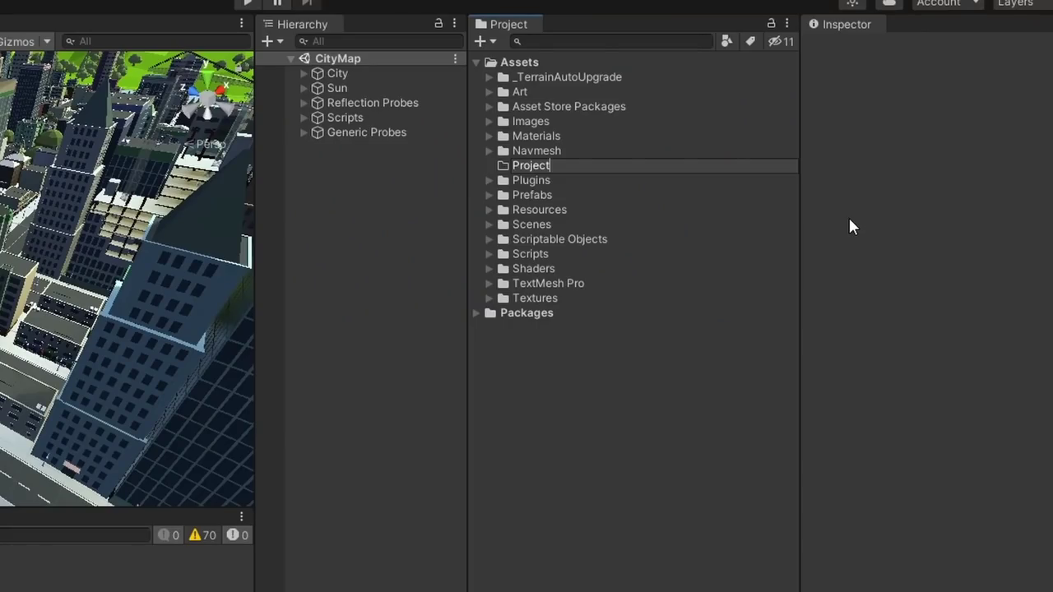
# Create an External folder inside the Project folder.
pyautogui.click(670, 151)
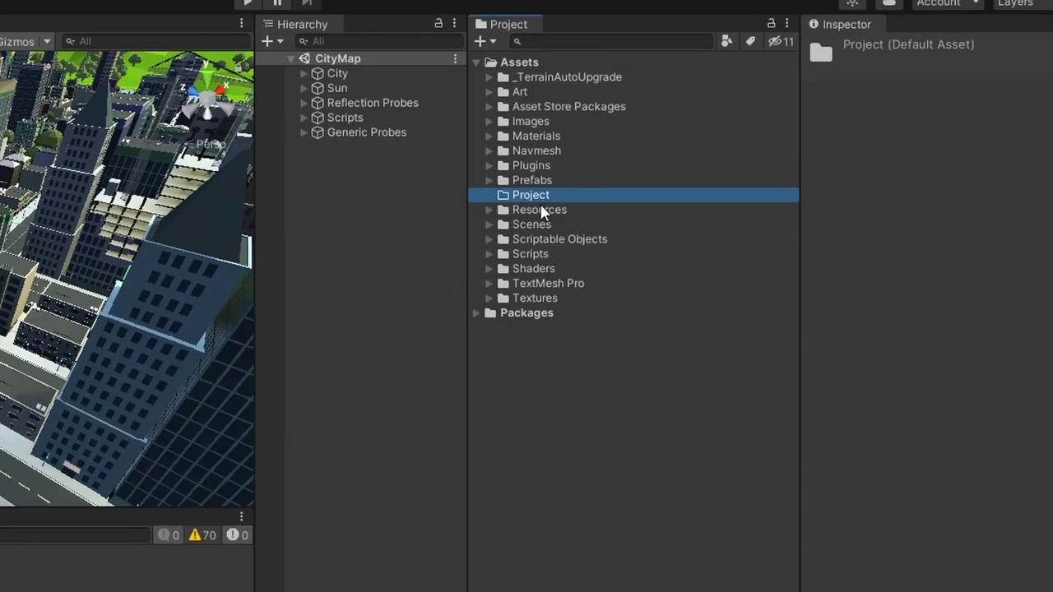
pyautogui.rightClick(540, 199)
pyautogui.click(903, 220)
pyautogui.write('External')
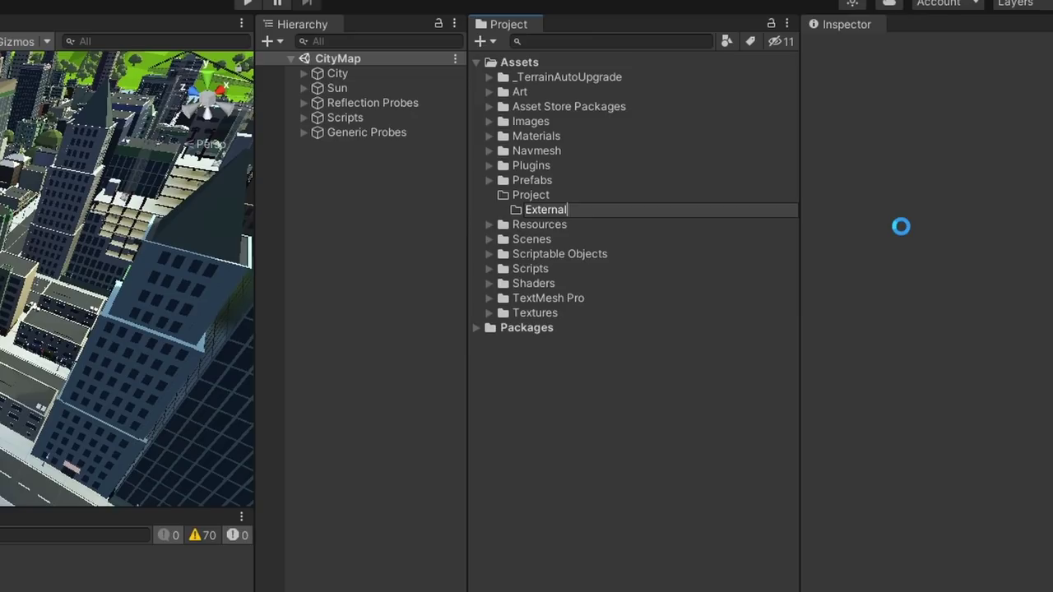
pyautogui.press('Return')
pyautogui.click(489, 107)
# Move the eleven Asset Store package folders into External.
pyautogui.click(555, 121)
pyautogui.keyDown('shift'); pyautogui.click(582, 268); pyautogui.keyUp('shift')
pyautogui.moveTo(583, 268); pyautogui.dragTo(551, 371)
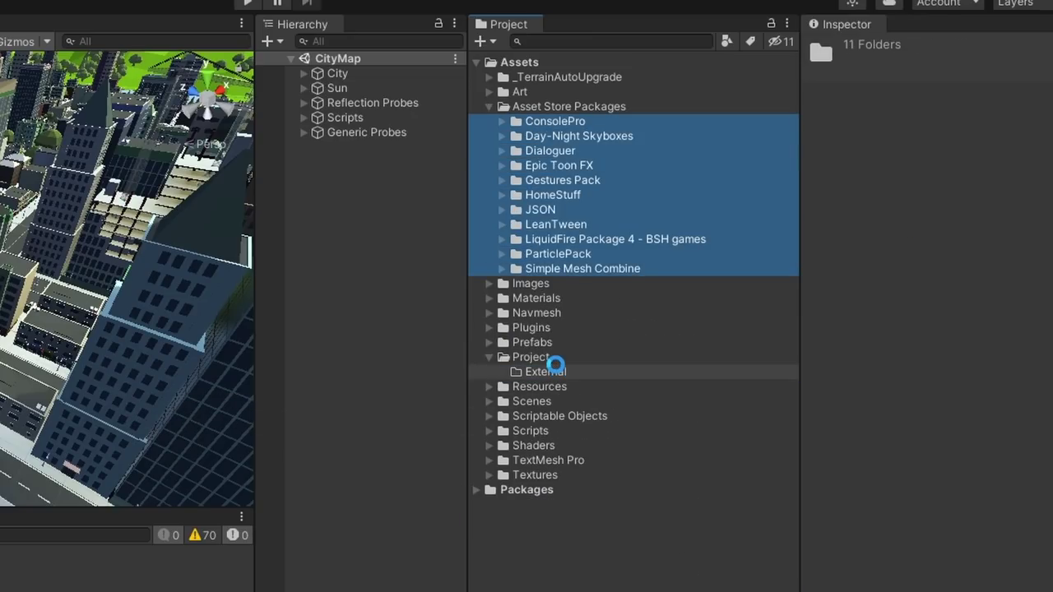
# Create a Project.External assembly definition inside the External folder and widen the Inspector.
pyautogui.rightClick(543, 372)
pyautogui.moveTo(589, 206)
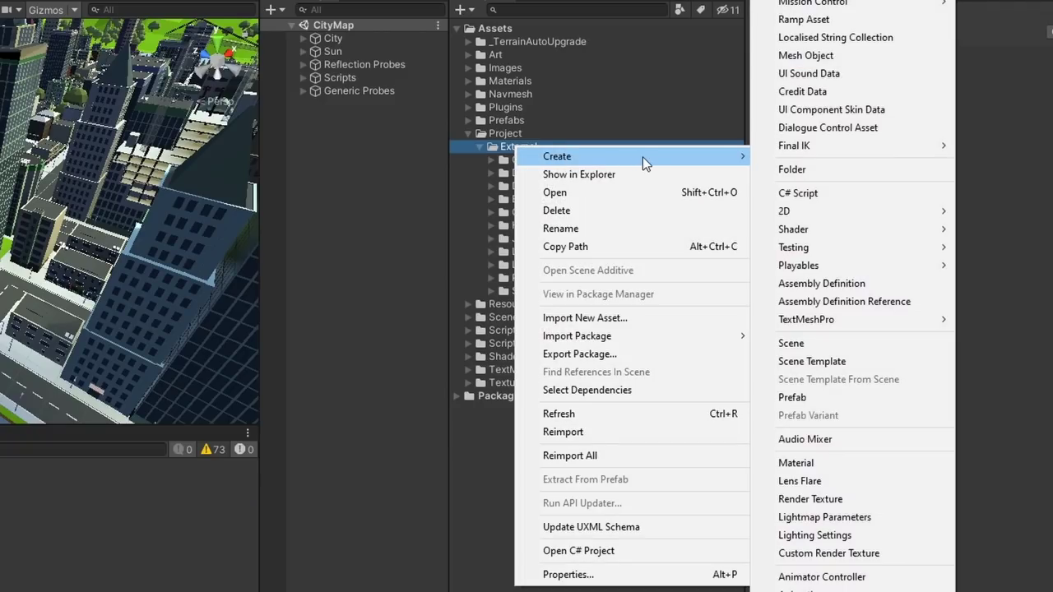
pyautogui.click(916, 288)
pyautogui.write('Project.')
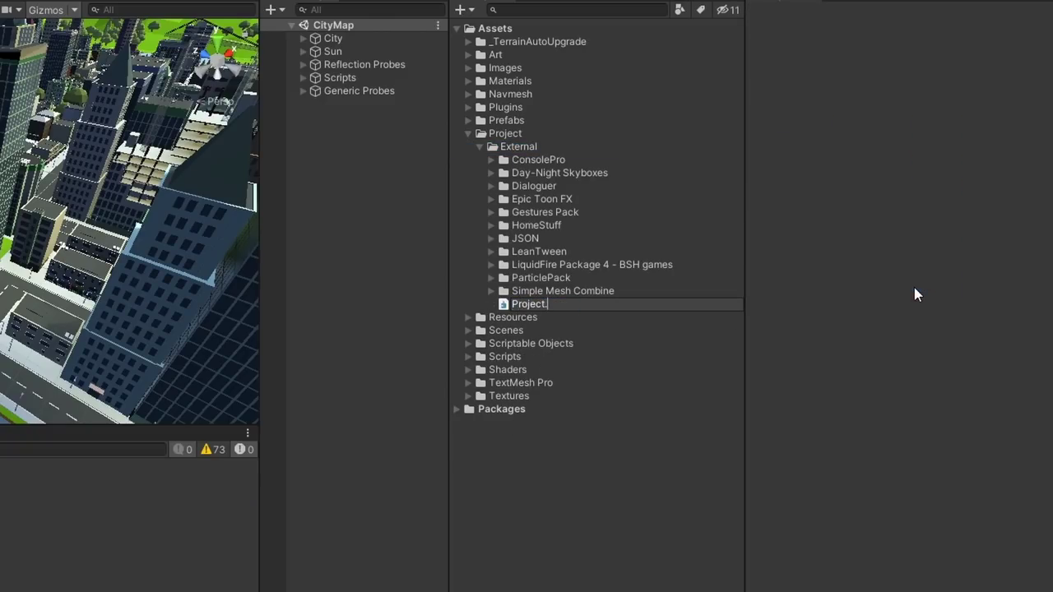
pyautogui.write('External')
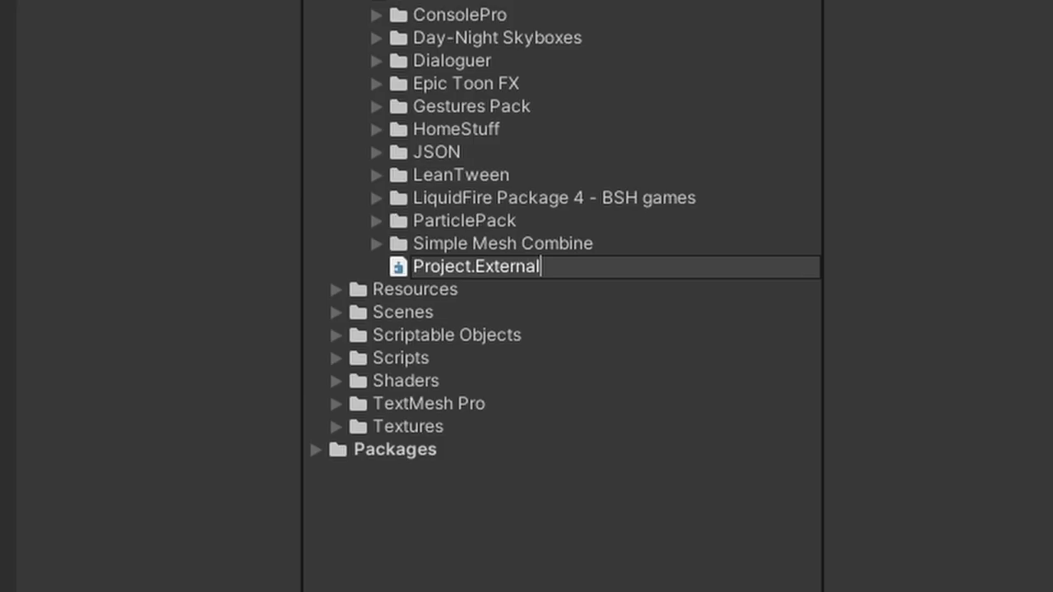
pyautogui.press('Return')
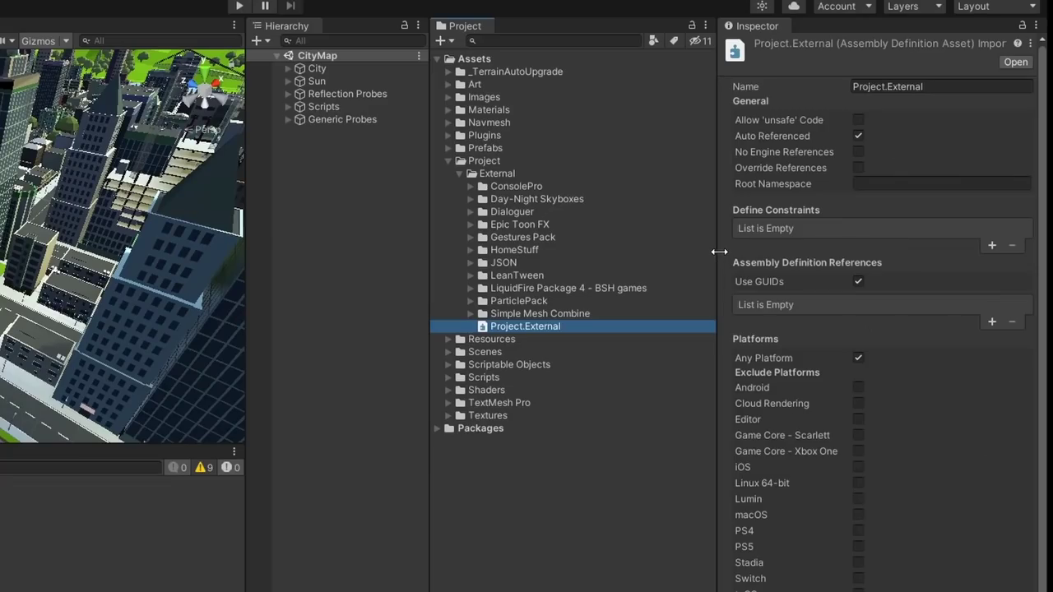
pyautogui.moveTo(719, 251); pyautogui.dragTo(700, 251)
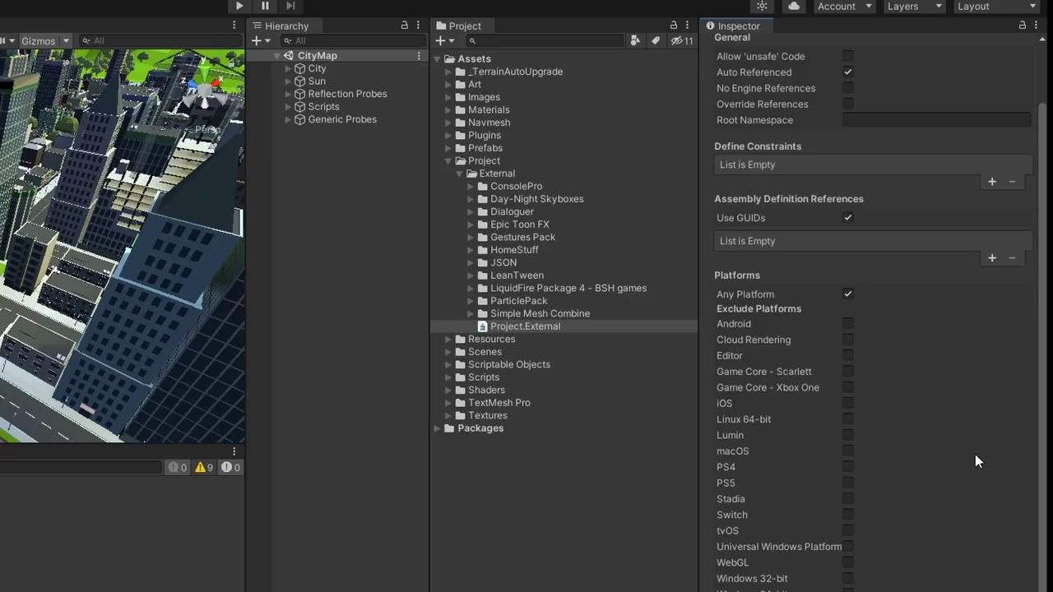
pyautogui.scroll(-3, 974, 454)
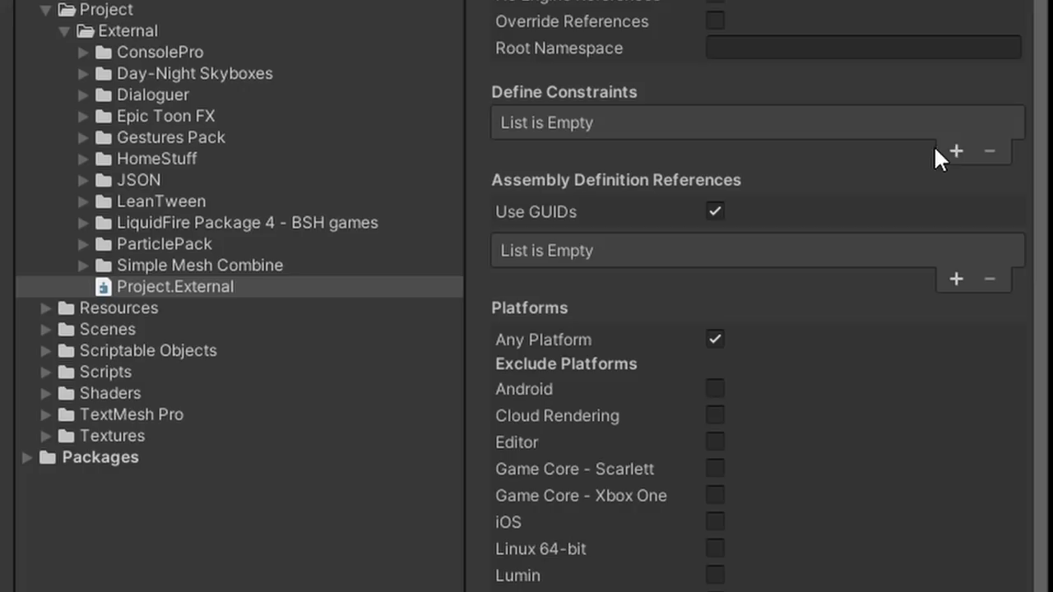
# Add Unity.TextMeshPro to Project.External's assembly references, then expand Project/External in the code solution.
pyautogui.click(957, 278)
pyautogui.click(1000, 248)
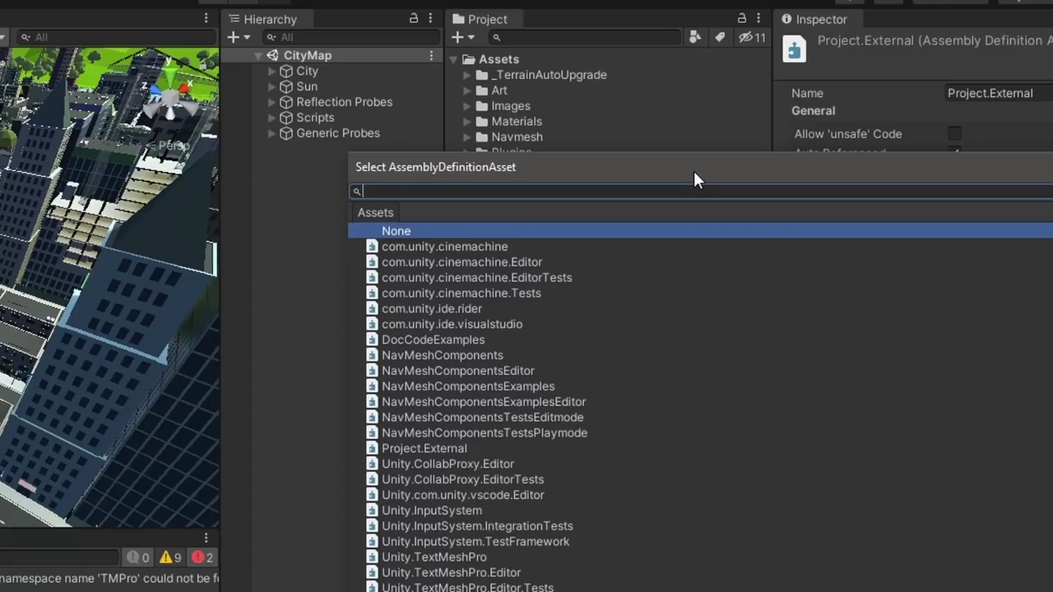
pyautogui.write('text')
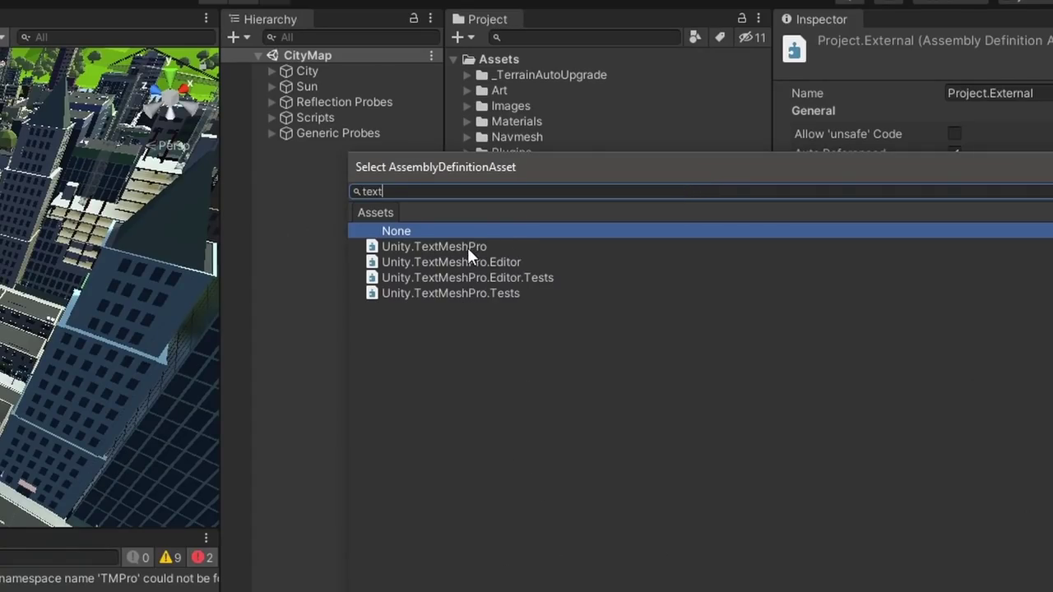
pyautogui.click(518, 248)
pyautogui.doubleClick(517, 247)
pyautogui.scroll(-1, 913, 376)
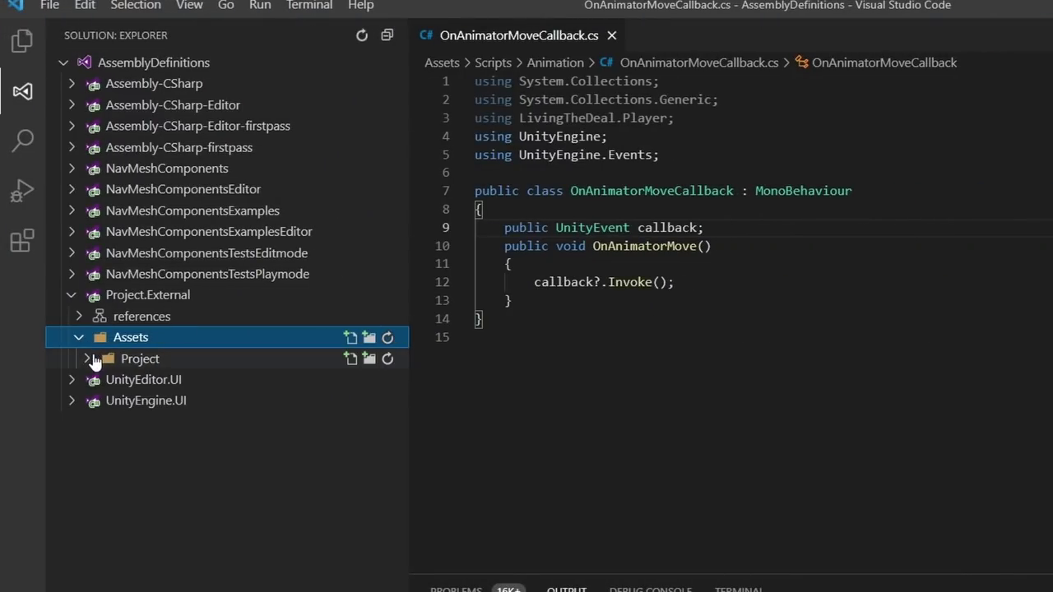
pyautogui.click(87, 359)
pyautogui.click(94, 380)
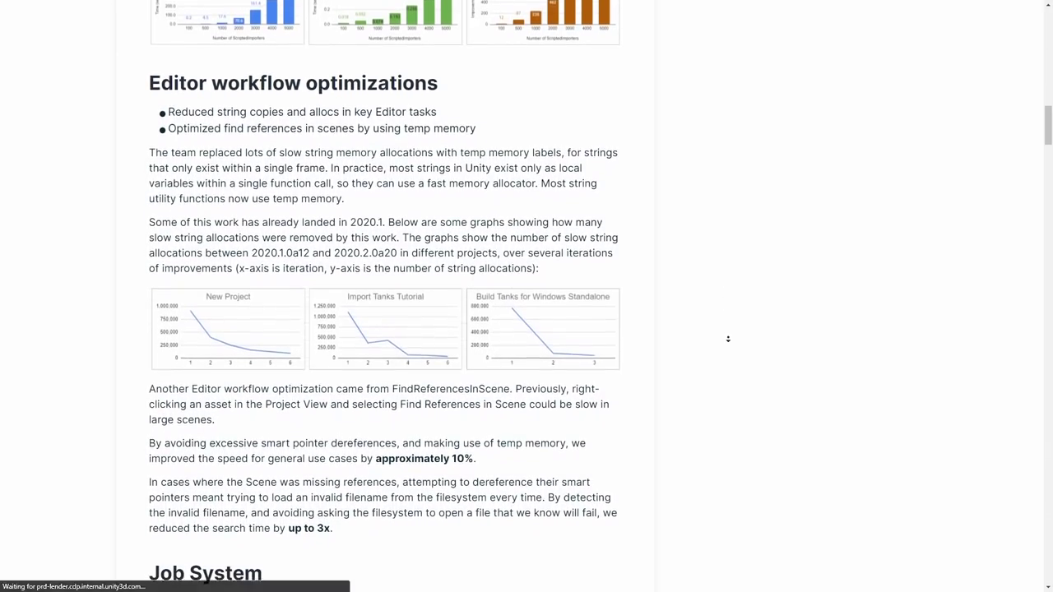
# Scroll the Unity 2020.2 performance post down to the Job System charts.
pyautogui.scroll(-3, 728, 338)
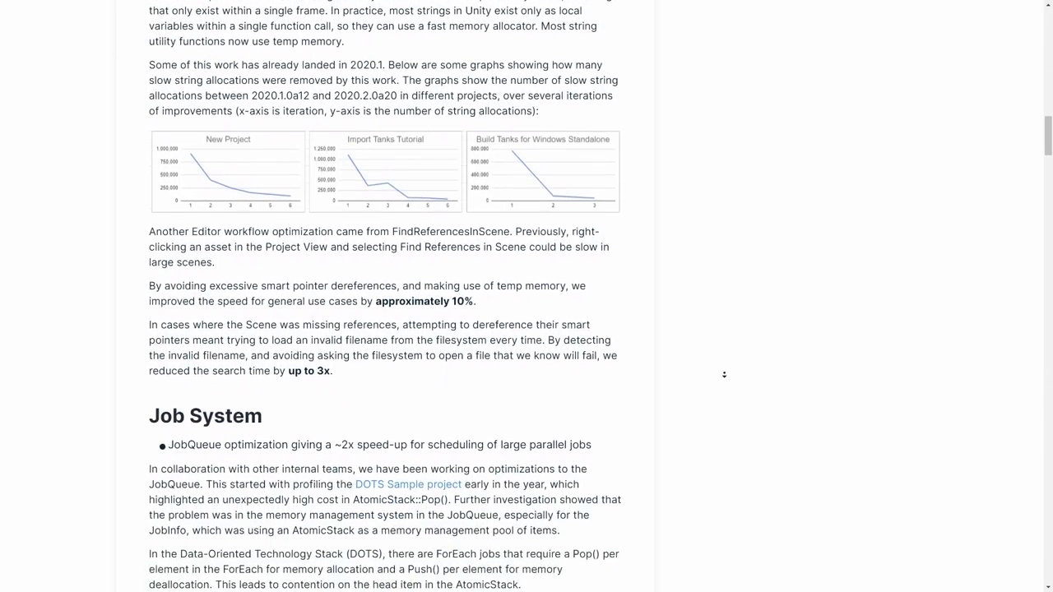
pyautogui.scroll(-12, 724, 374)
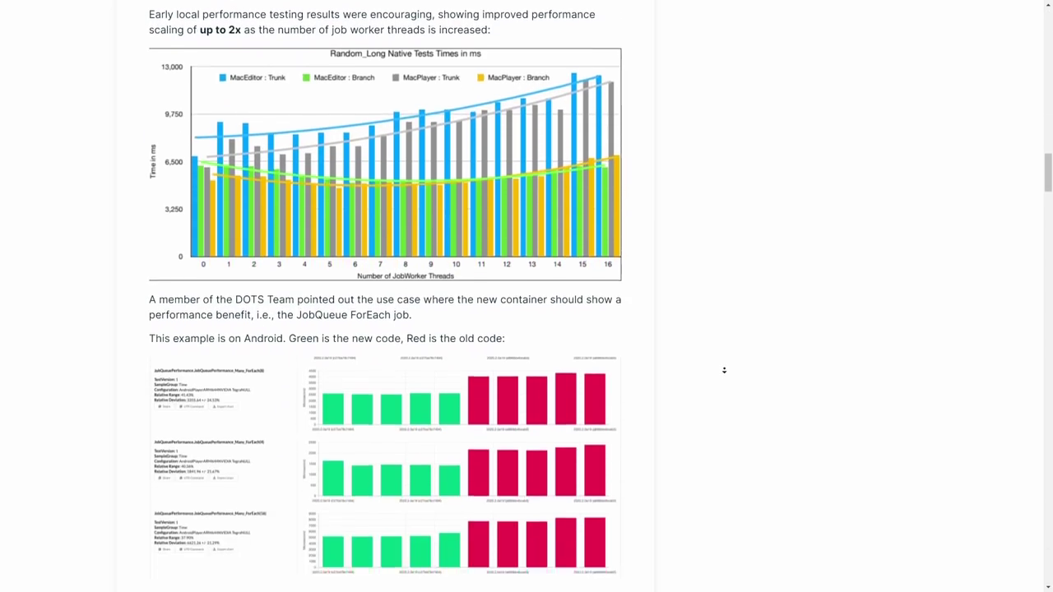
pyautogui.scroll(-6, 724, 370)
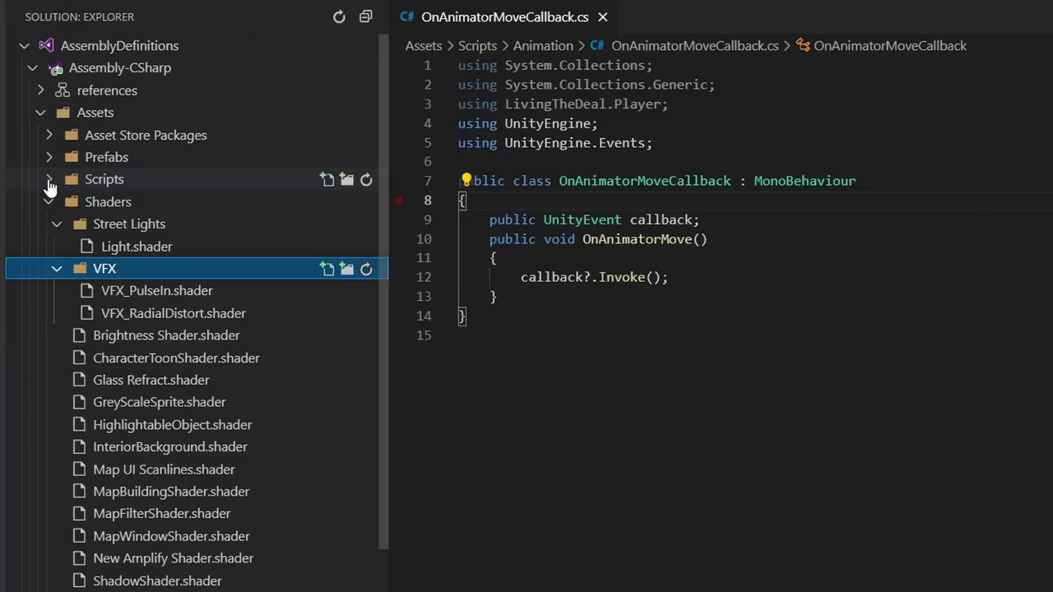
# Expand the Scripts folder in the code solution.
pyautogui.click(47, 180)
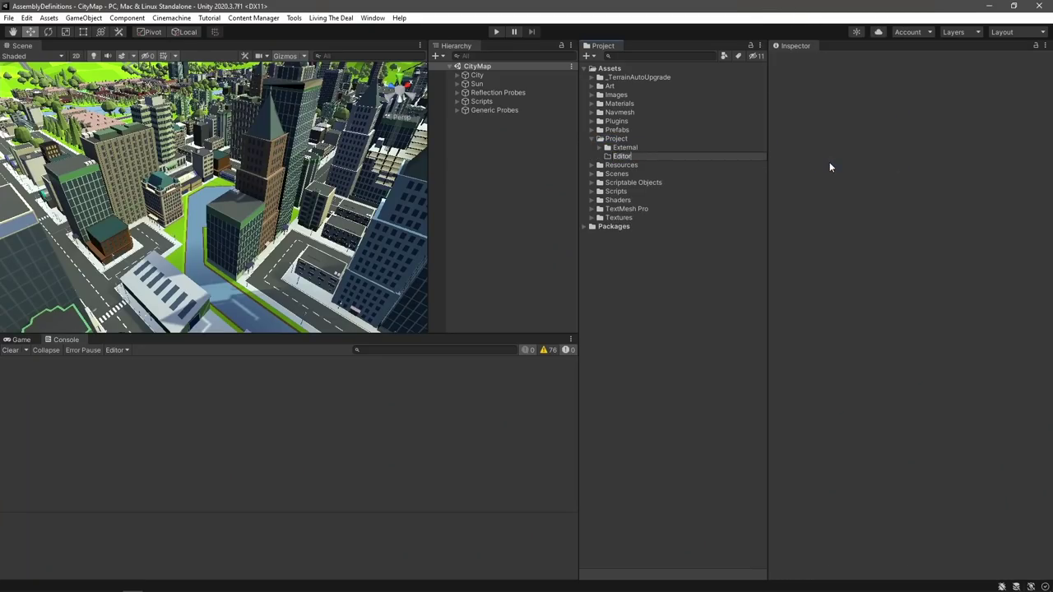
# Move all 48 items from Scripts/Editor into the Project/Editor folder.
pyautogui.click(601, 499)
pyautogui.click(603, 296)
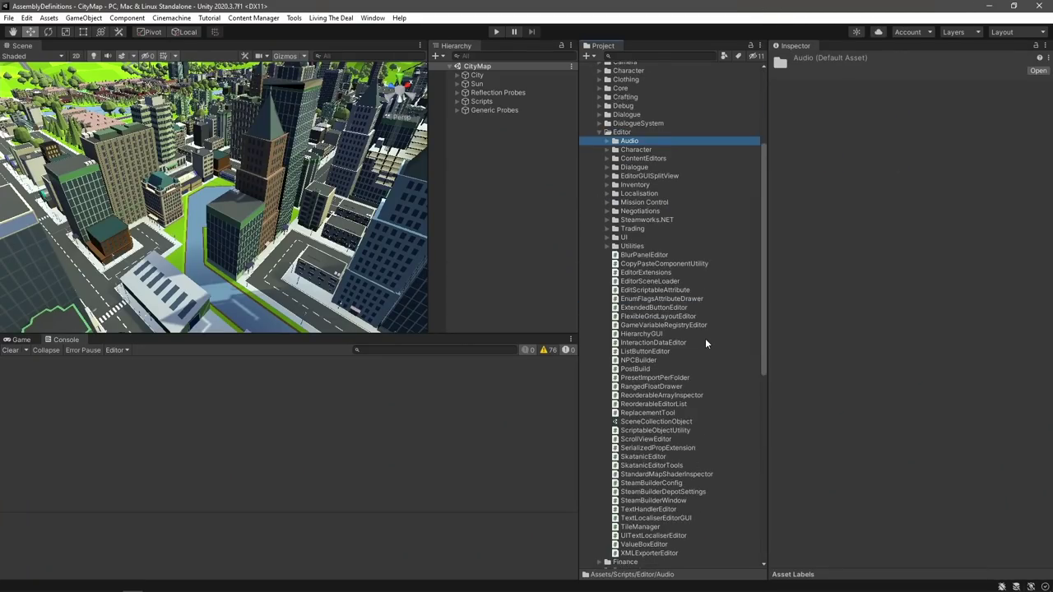
pyautogui.click(622, 305)
pyautogui.keyDown('shift'); pyautogui.click(681, 435); pyautogui.keyUp('shift')
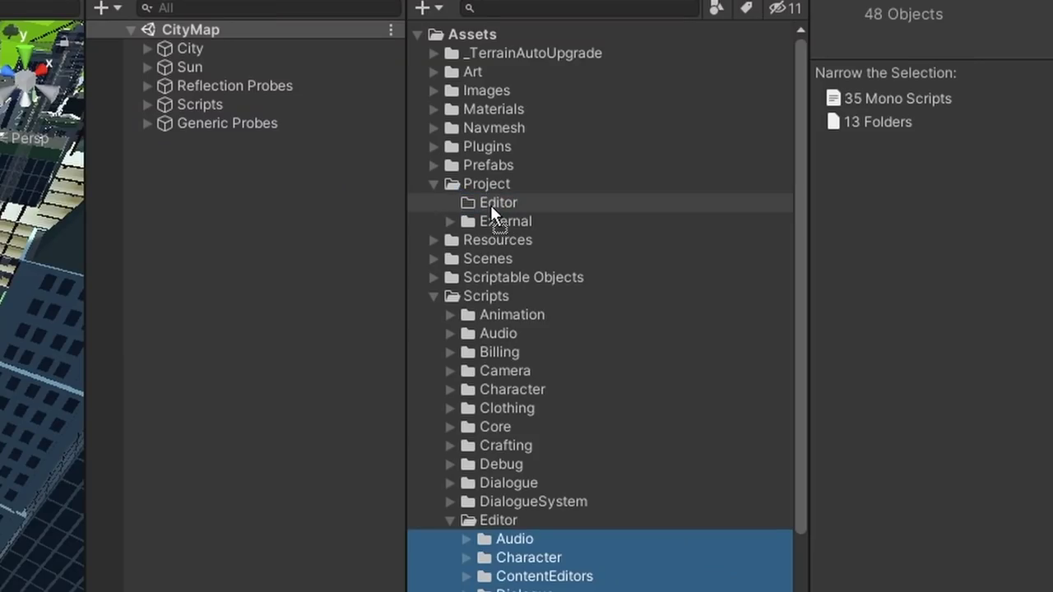
pyautogui.moveTo(491, 205); pyautogui.dragTo(491, 204)
# Create a new folder named Runtime under the Project folder.
pyautogui.click(490, 184)
pyautogui.rightClick(484, 184)
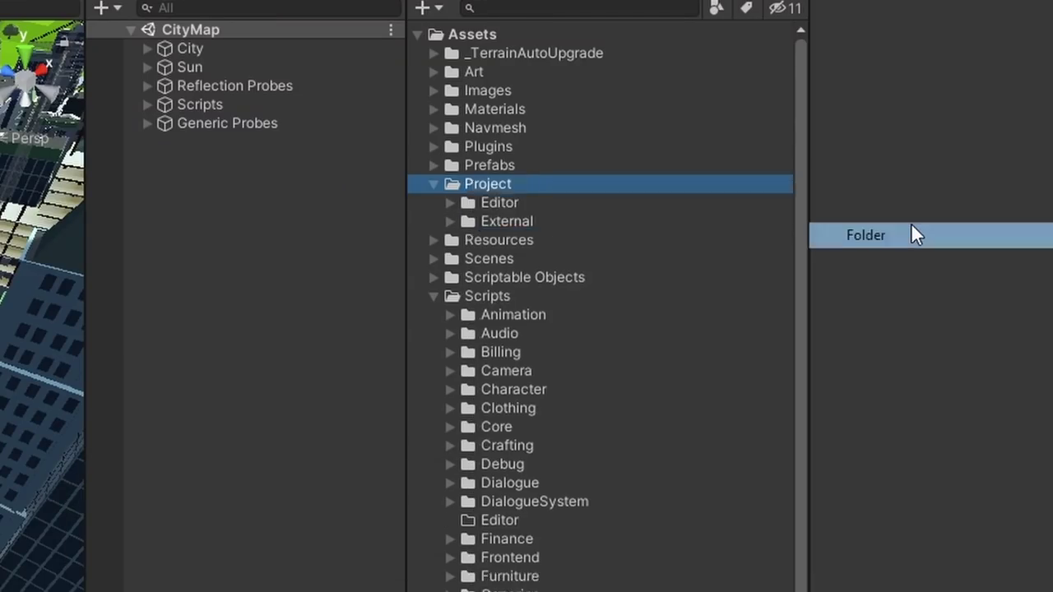
pyautogui.click(910, 234)
pyautogui.write('Runtime')
pyautogui.press('Return')
pyautogui.click(501, 539)
pyautogui.press('Delete')
# Create a Scripts folder inside Project/Runtime.
pyautogui.click(359, 576)
pyautogui.rightClick(505, 239)
pyautogui.moveTo(740, 253)
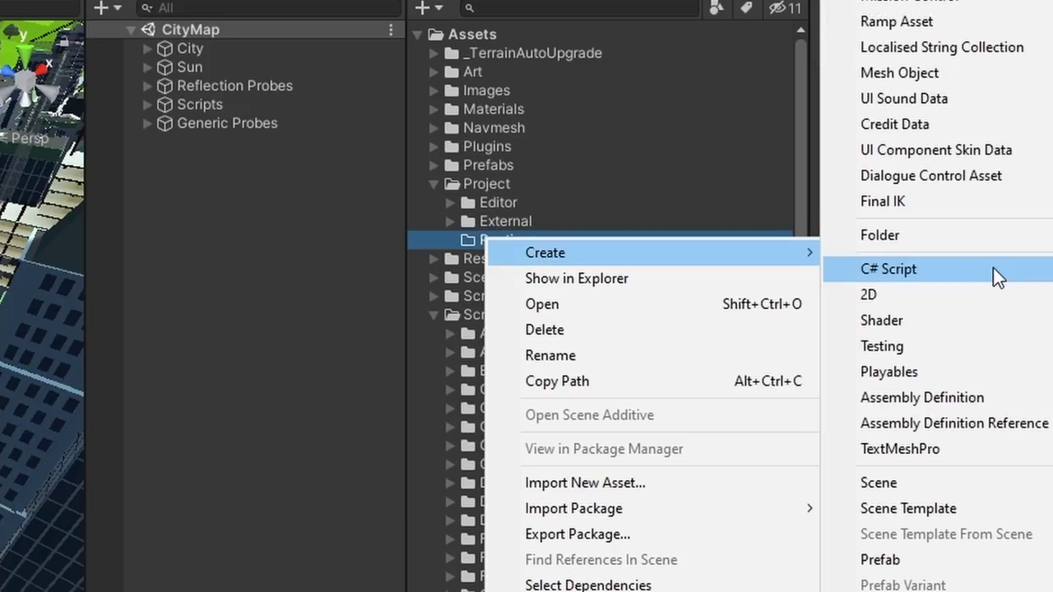
pyautogui.click(987, 235)
pyautogui.write('Scripts')
pyautogui.press('Return')
# Move all script folders, Animation onward, into Runtime/Scripts and delete the old Assets/Scripts folder.
pyautogui.click(537, 350)
pyautogui.scroll(-7, 559, 419)
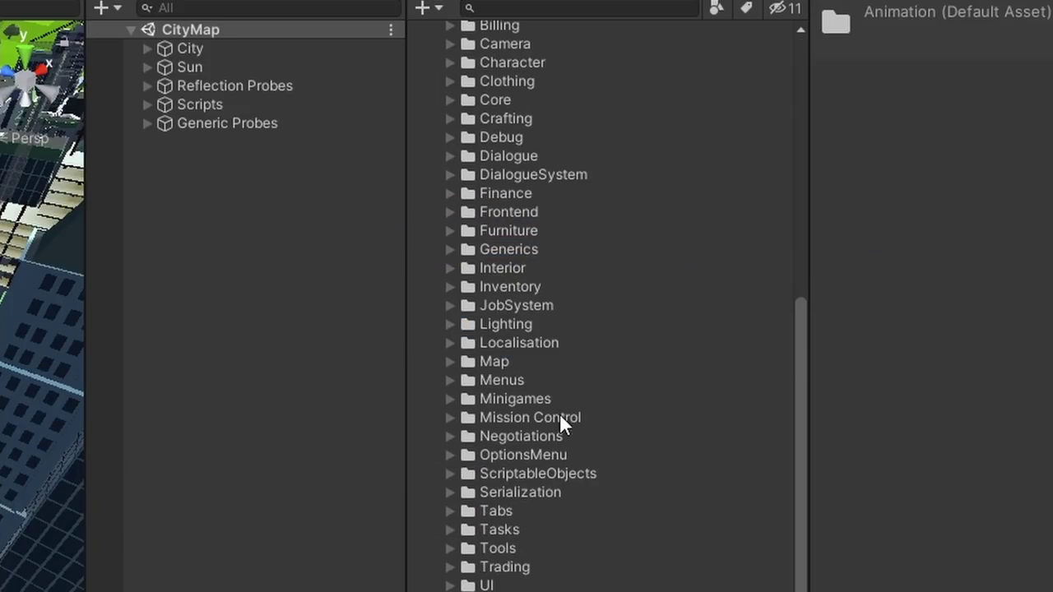
pyautogui.keyDown('shift'); pyautogui.click(560, 420); pyautogui.keyUp('shift')
pyautogui.scroll(7, 560, 371)
pyautogui.moveTo(477, 346); pyautogui.dragTo(552, 257)
pyautogui.click(485, 334)
pyautogui.press('Delete')
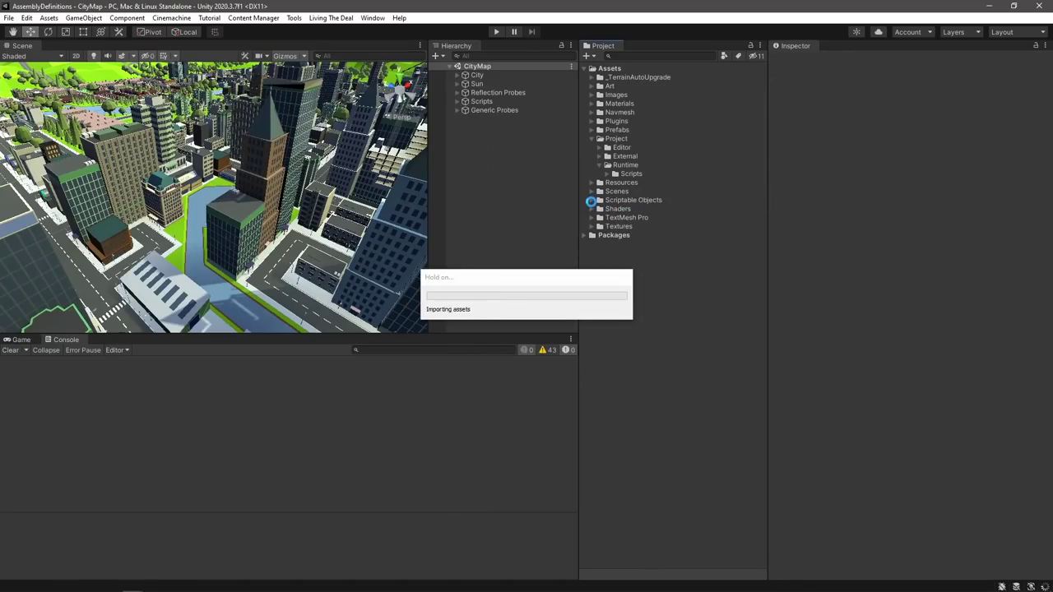
pyautogui.click(606, 156)
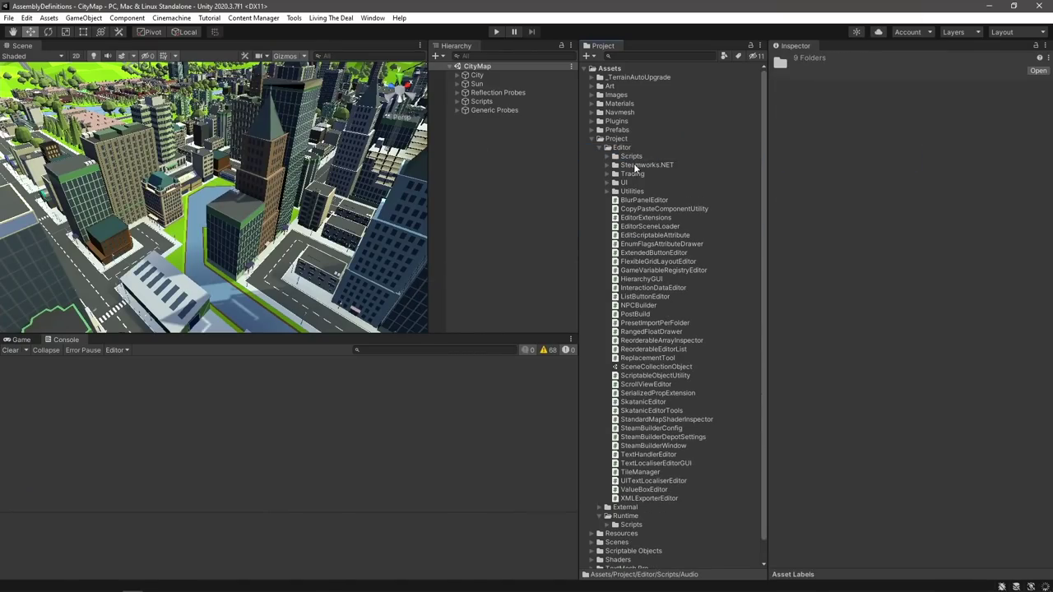
pyautogui.keyDown('shift'); pyautogui.click(622, 169); pyautogui.keyUp('shift')
pyautogui.press('Left')
# Move Scriptable Objects into Runtime and add a Project.Editor assembly definition to Editor.
pyautogui.click(623, 200)
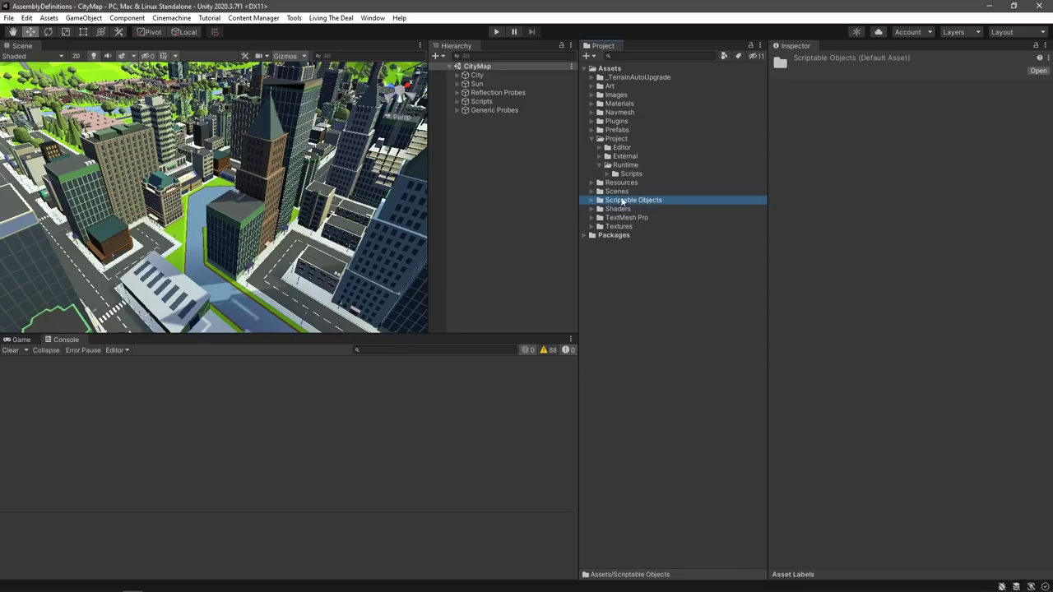
pyautogui.moveTo(623, 200); pyautogui.dragTo(623, 166)
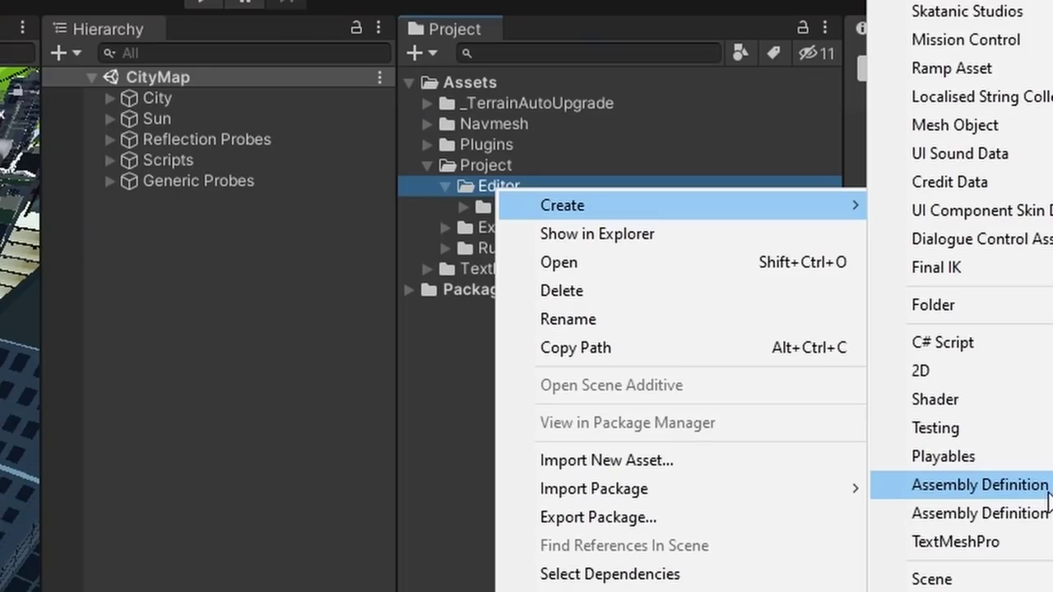
pyautogui.click(952, 485)
pyautogui.write('Project.Editor')
pyautogui.press('Return')
# Create an assembly definition named Project in the Runtime folder.
pyautogui.rightClick(502, 269)
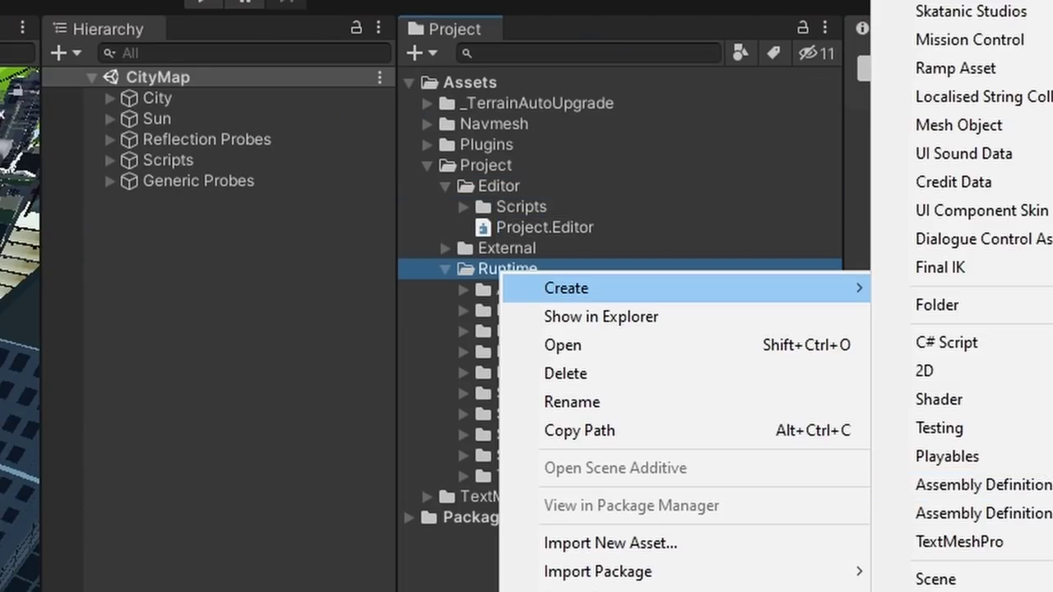
pyautogui.click(983, 485)
pyautogui.write('Project')
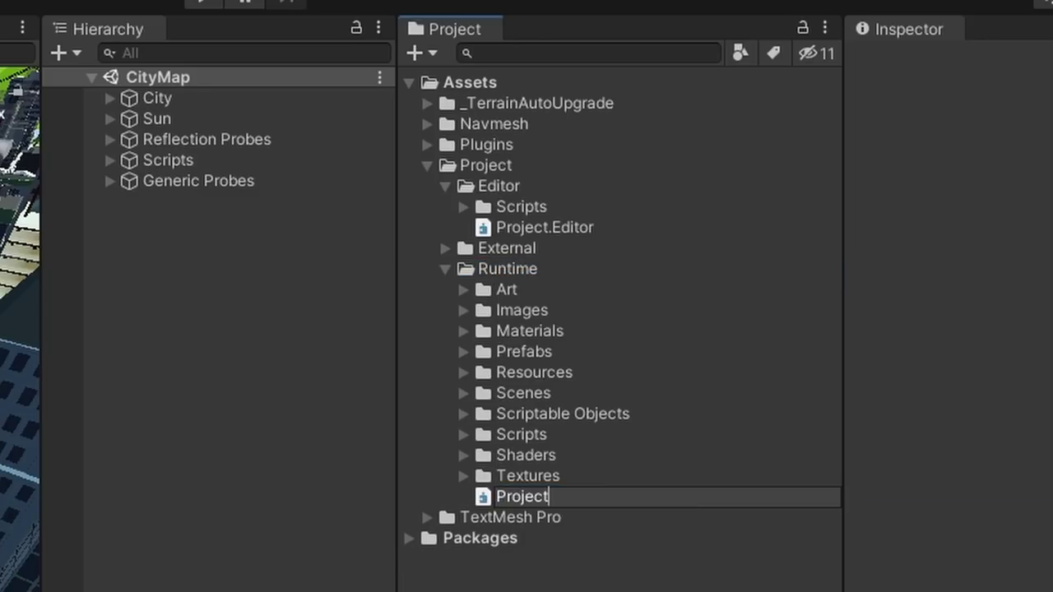
pyautogui.press('Return')
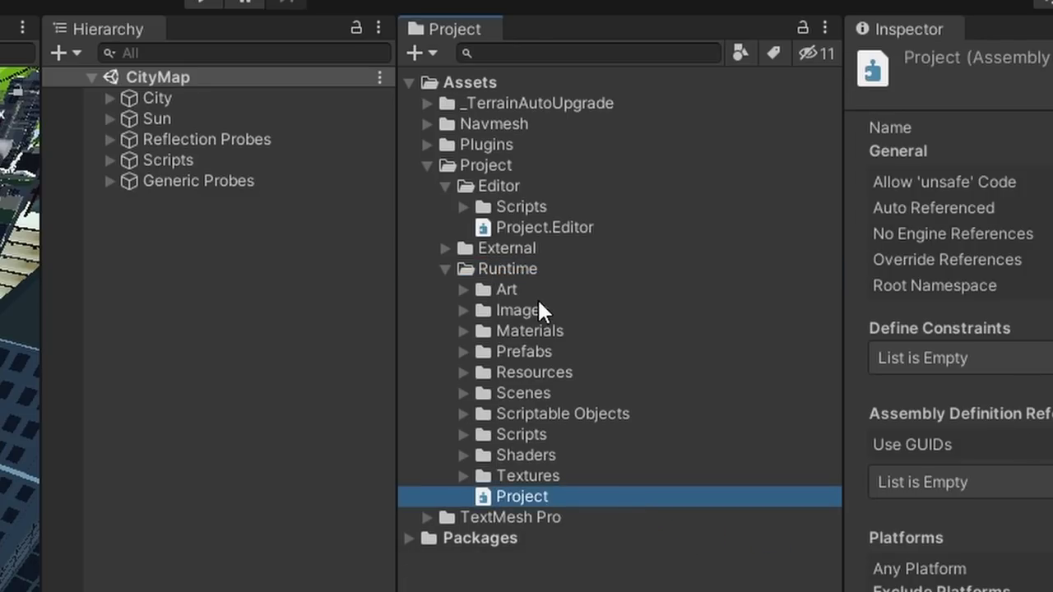
# Add the Project assembly as a reference of Project.Editor.
pyautogui.click(518, 223)
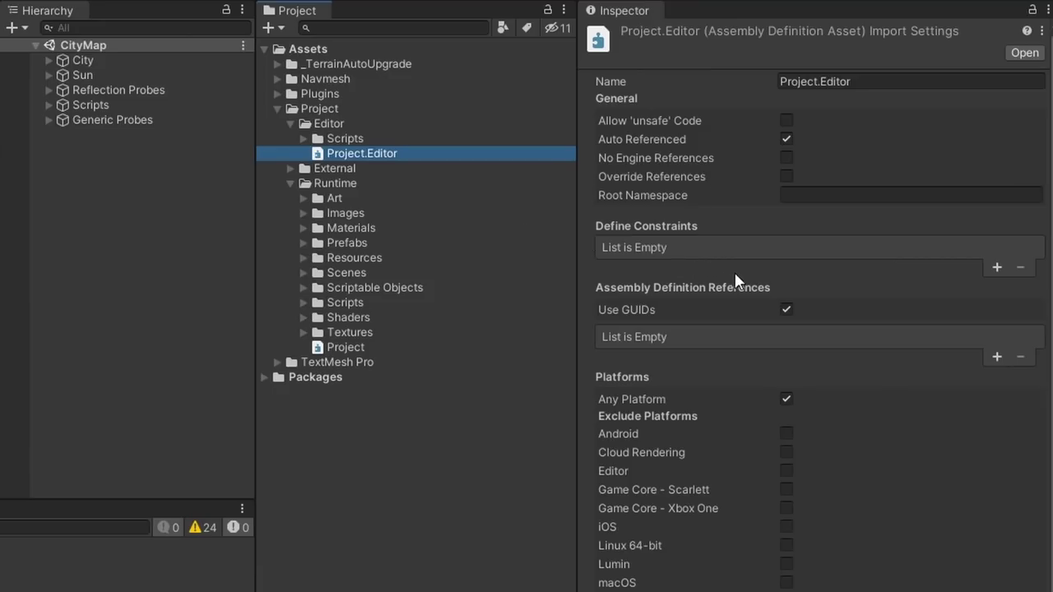
pyautogui.click(993, 358)
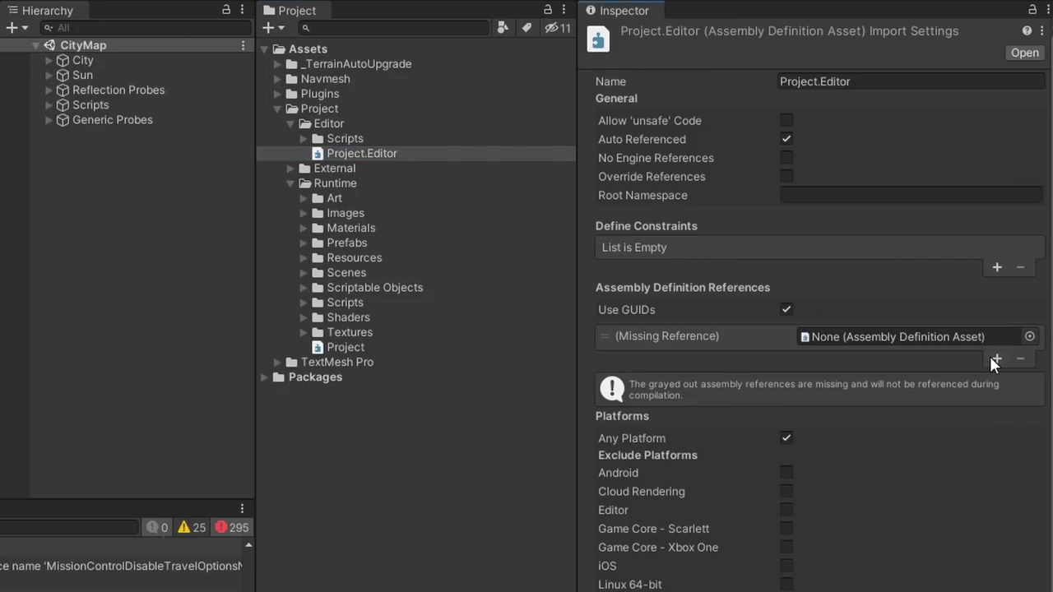
pyautogui.click(1029, 337)
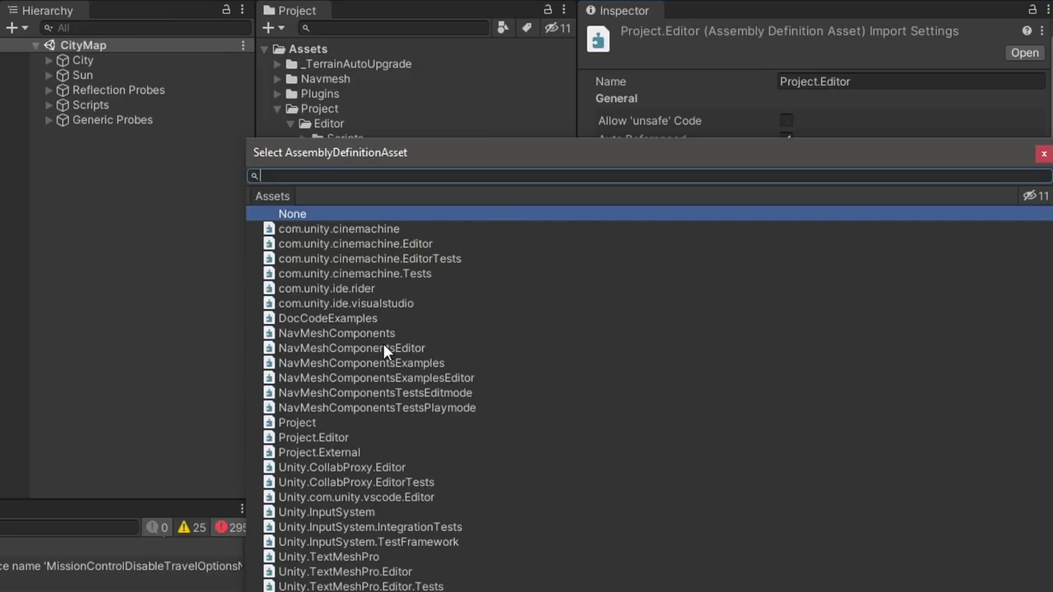
pyautogui.click(296, 423)
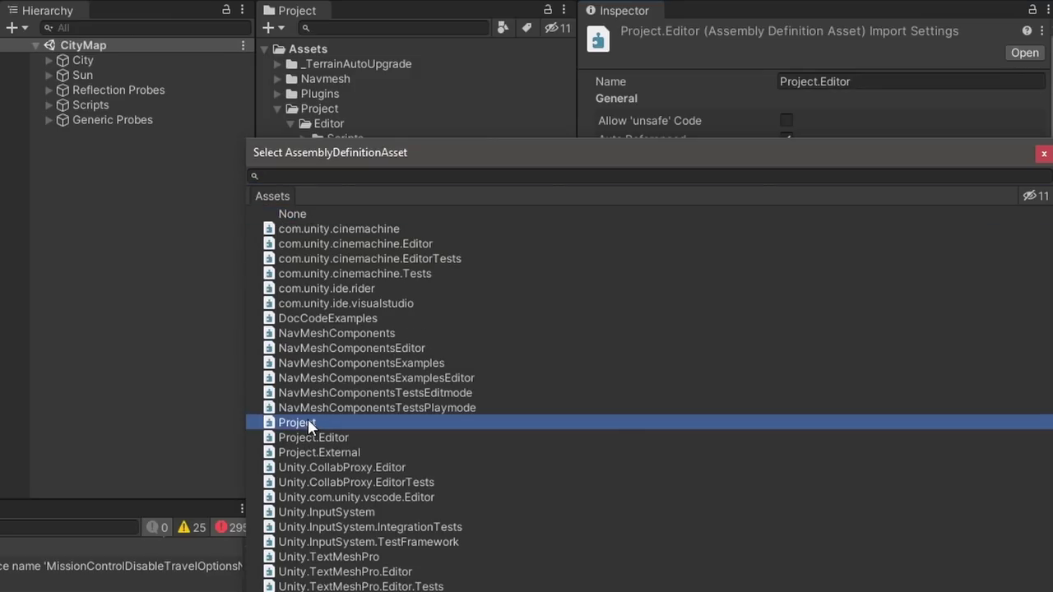
pyautogui.doubleClick(307, 422)
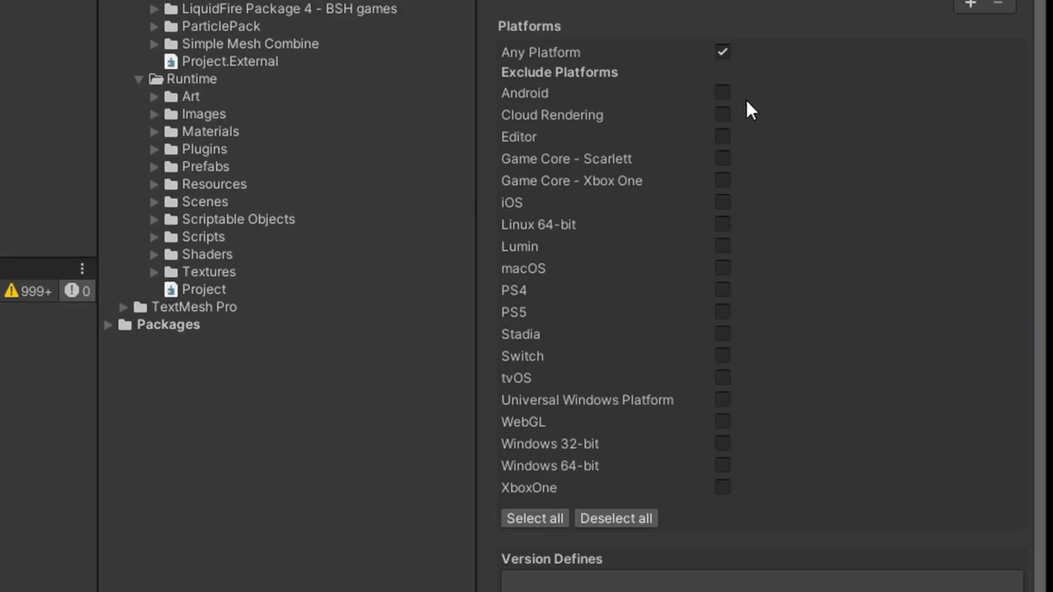
# Untick Any Platform, then exclude Android, Cloud Rendering, both Game Cores, Switch, tvOS, UWP and WebGL.
pyautogui.click(723, 51)
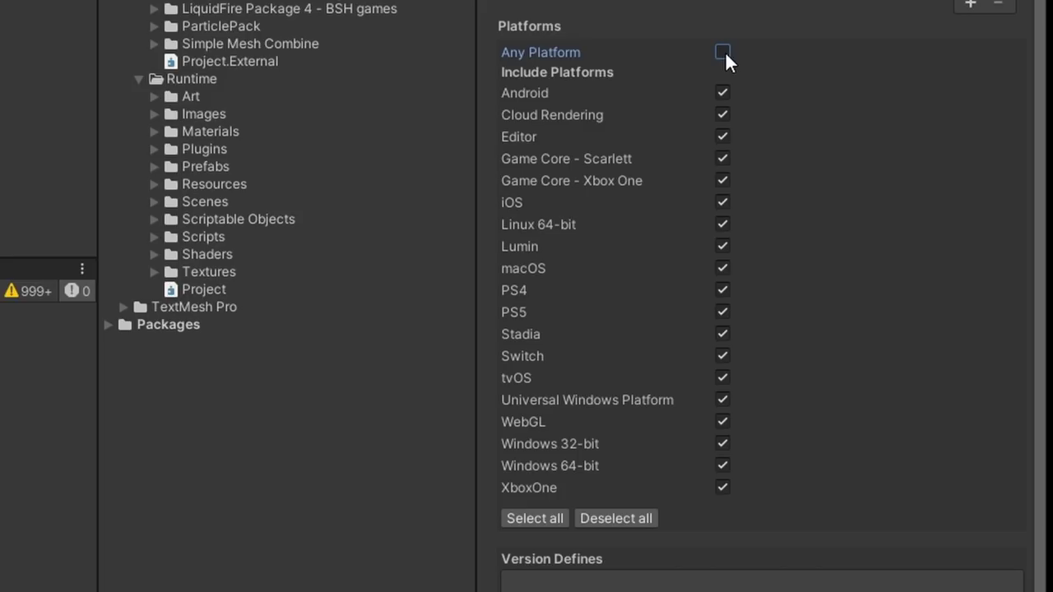
pyautogui.click(722, 93)
pyautogui.click(722, 115)
pyautogui.click(722, 158)
pyautogui.click(722, 180)
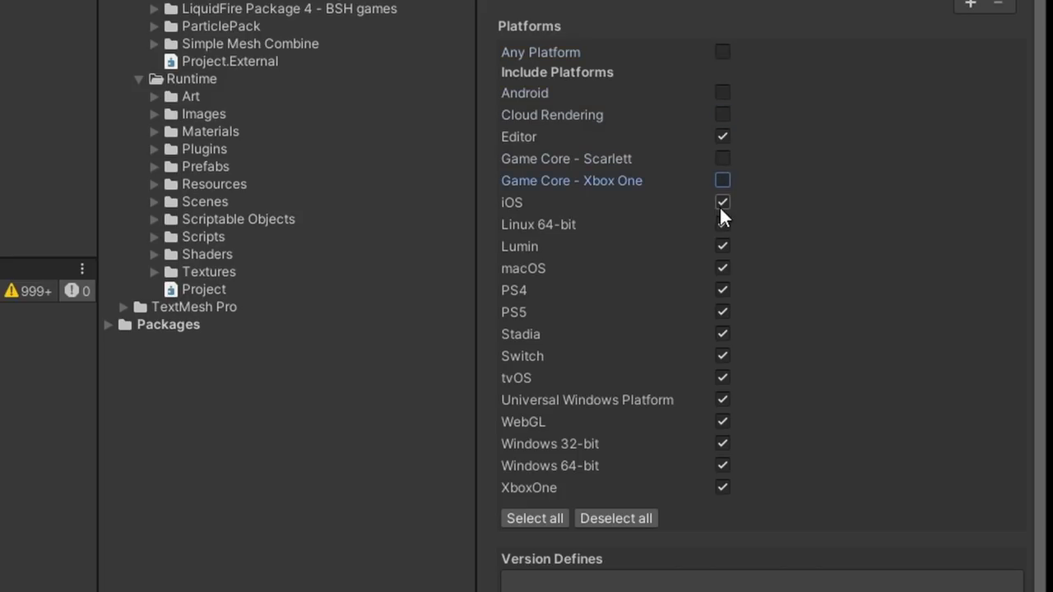
pyautogui.click(722, 355)
pyautogui.click(722, 378)
pyautogui.click(722, 400)
pyautogui.click(722, 421)
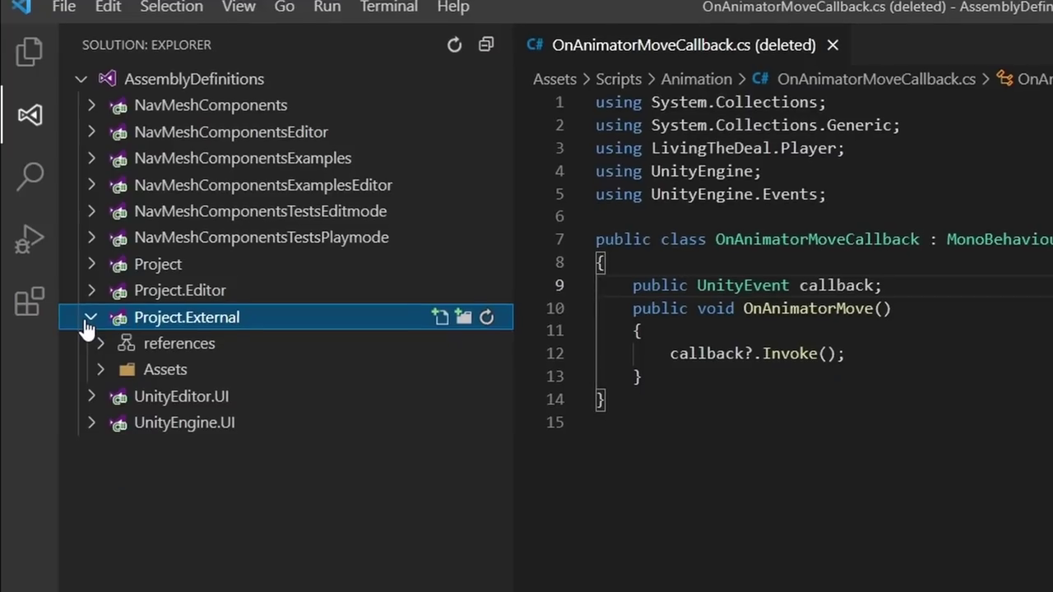
# Expand the Project.Editor and Project assemblies and the Assets folder in the Solution Explorer.
pyautogui.click(89, 284)
pyautogui.click(96, 245)
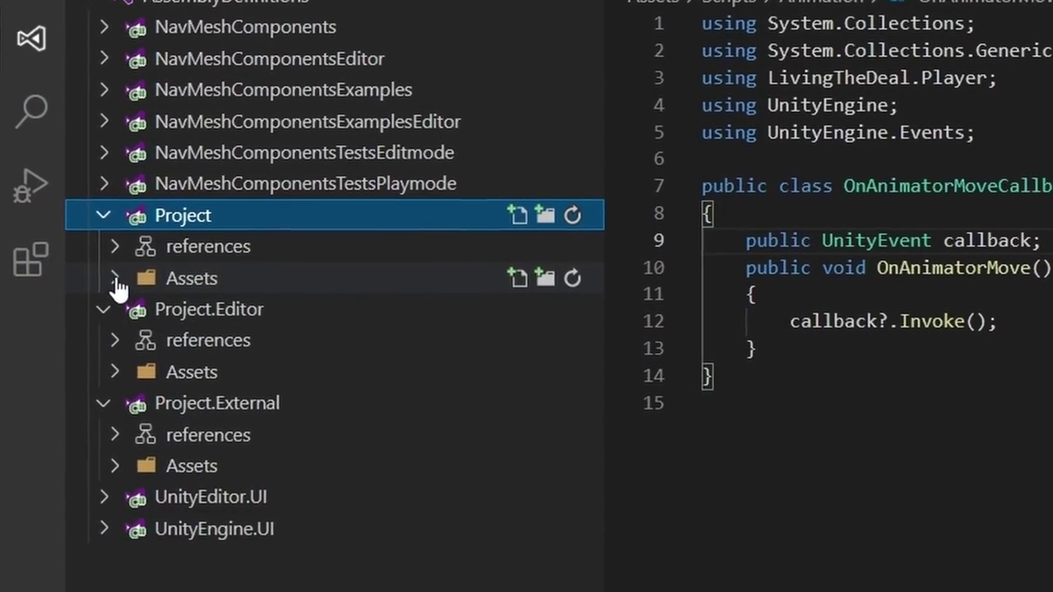
pyautogui.click(116, 279)
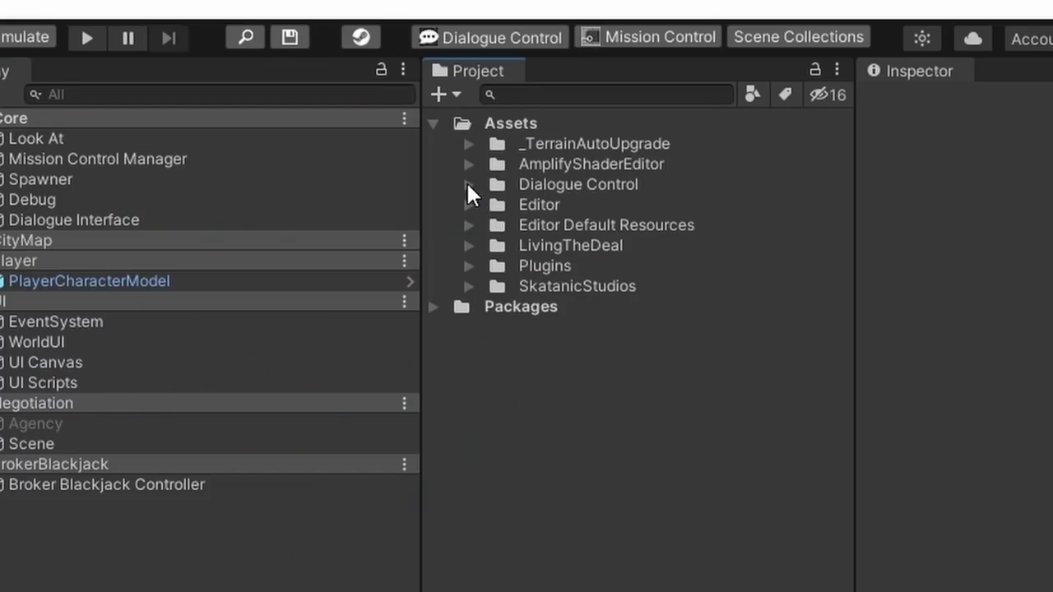
# Expand Dialogue Control's Runtime and Editor folders, then inspect the LivingTheDeal.Shared assembly definition.
pyautogui.click(468, 185)
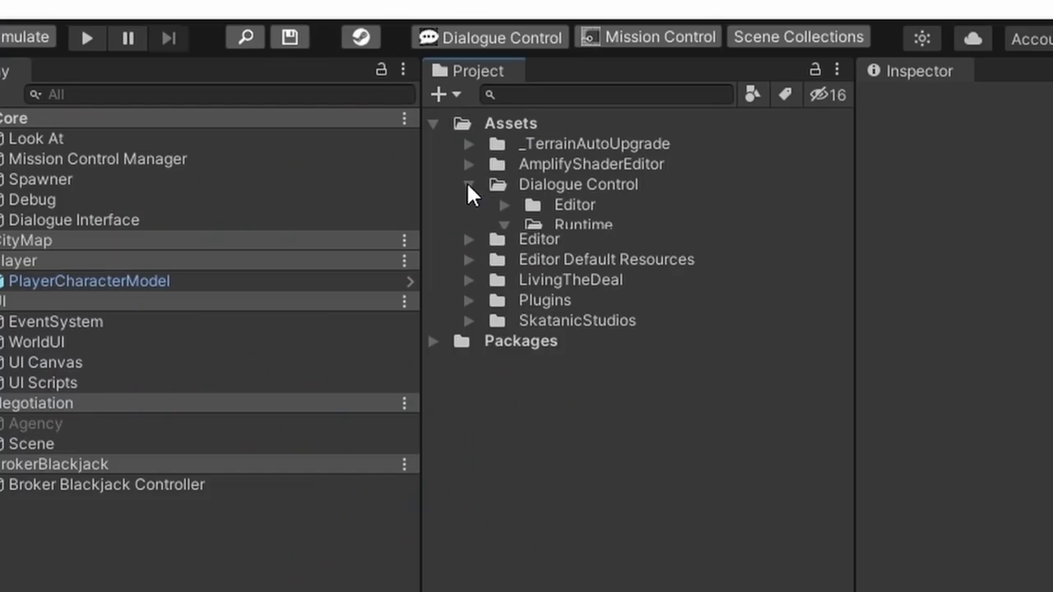
pyautogui.click(504, 225)
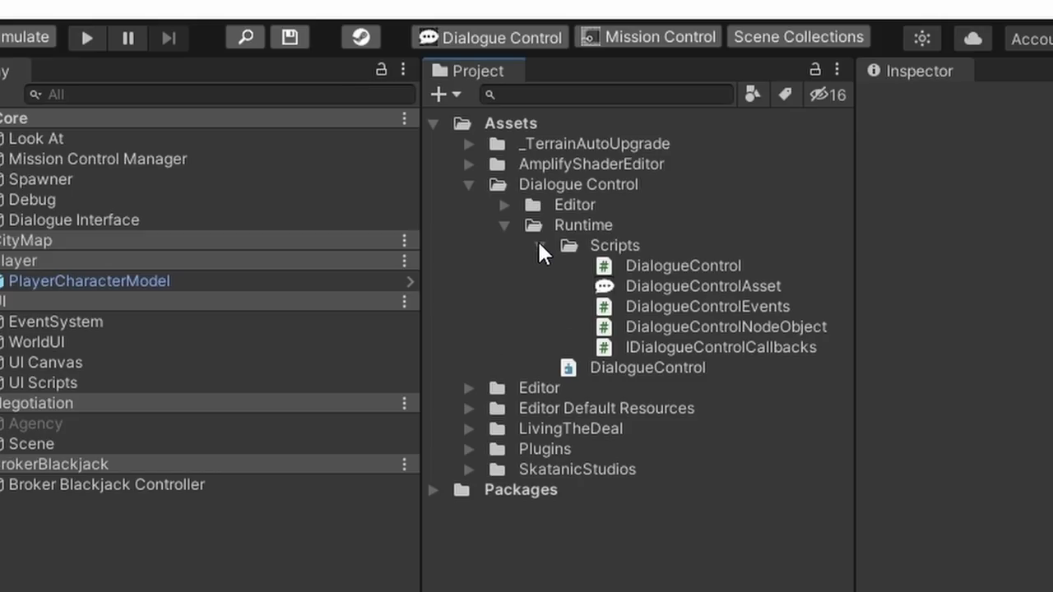
pyautogui.click(539, 246)
pyautogui.click(505, 205)
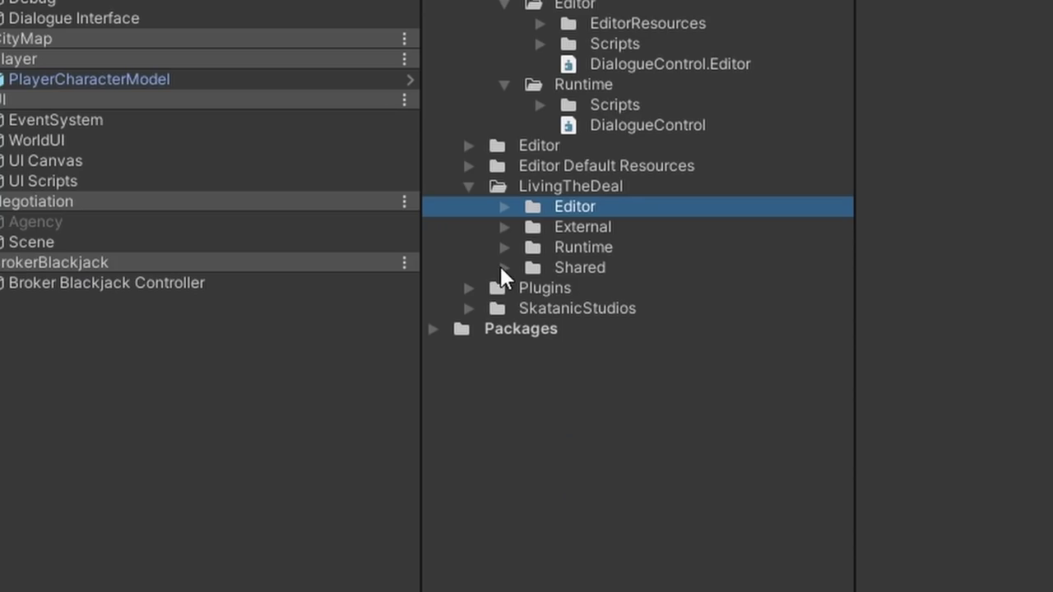
pyautogui.click(504, 267)
pyautogui.click(658, 510)
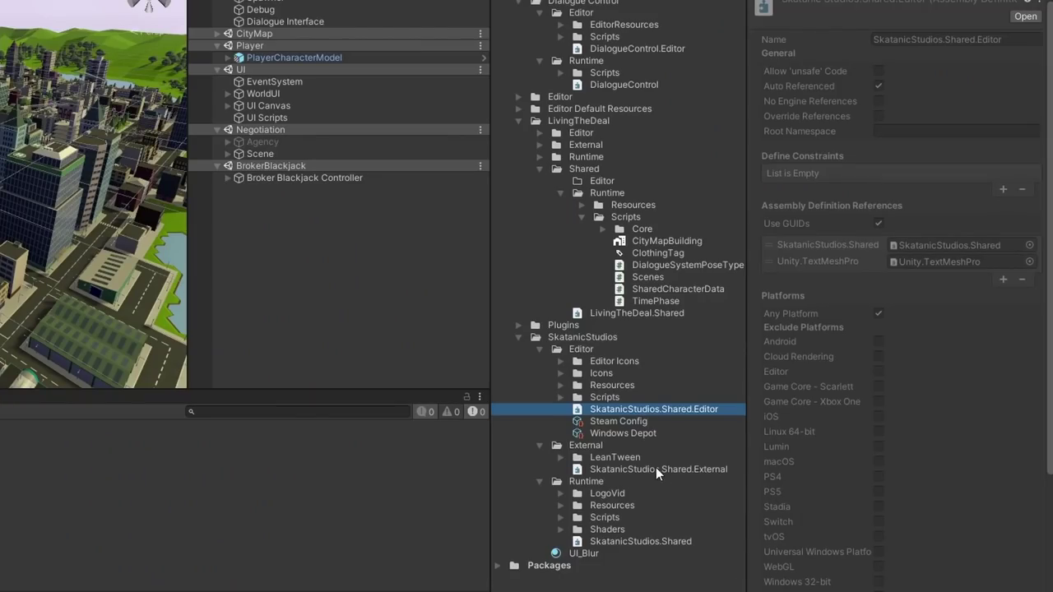
# Inspect references of SkatanicStudios.Shared.External, SkatanicStudios.Shared, LivingTheDeal.Shared, .External and .Editor assemblies.
pyautogui.click(655, 467)
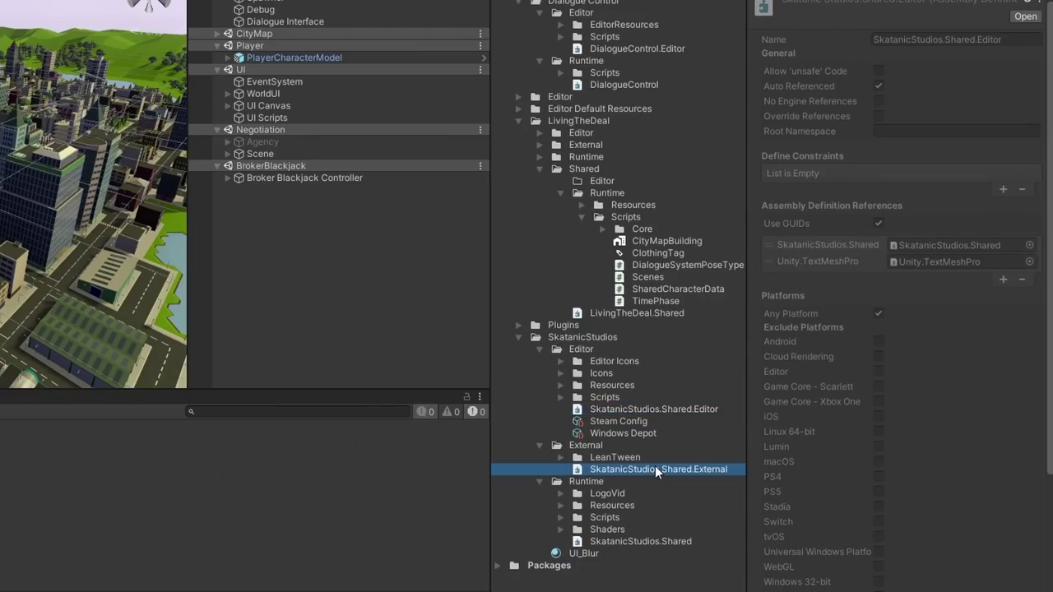
pyautogui.click(664, 540)
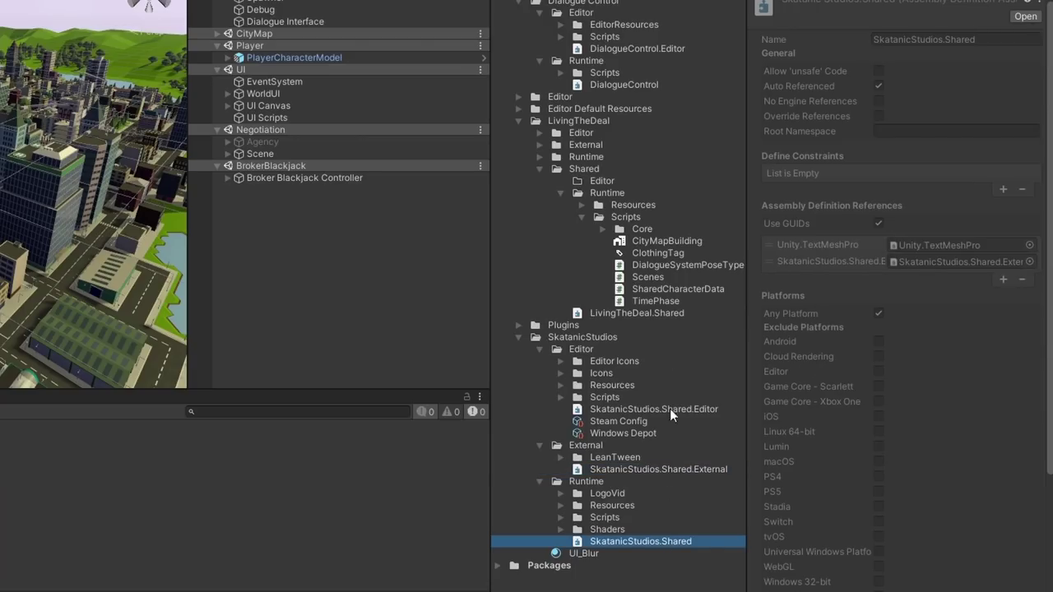
pyautogui.click(639, 311)
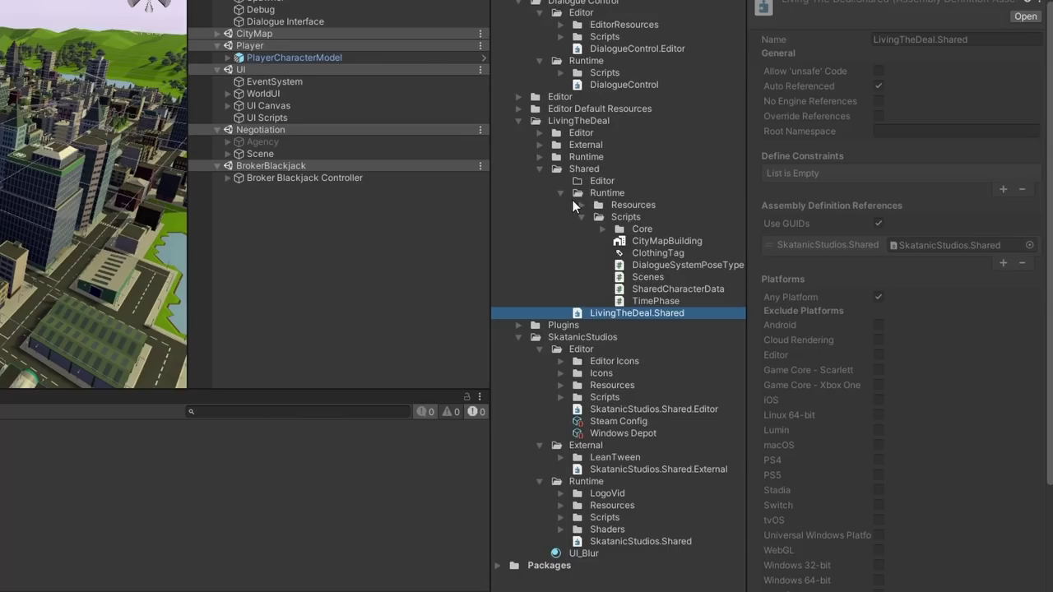
pyautogui.click(539, 169)
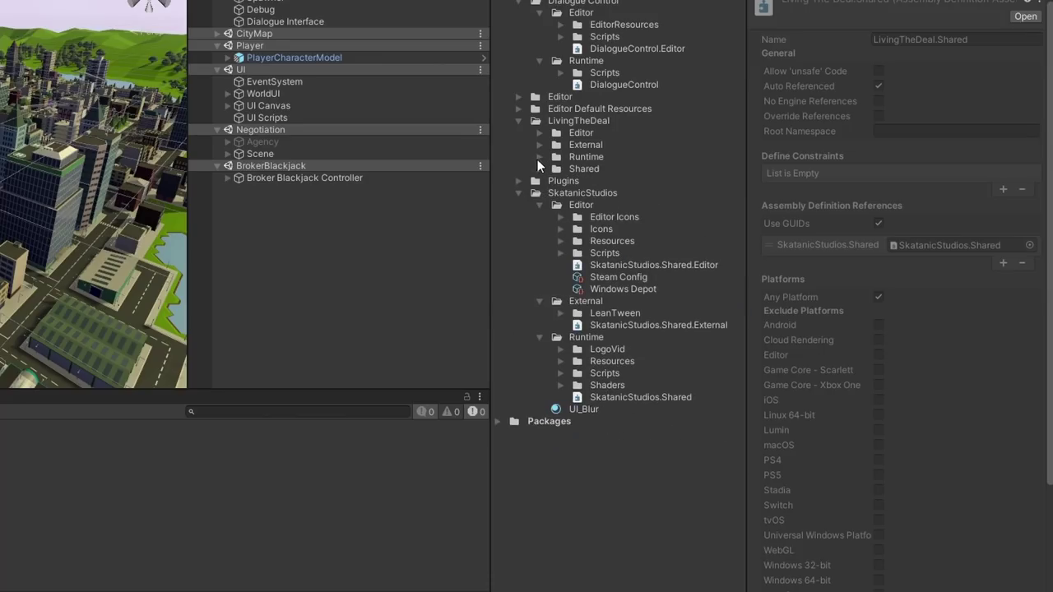
pyautogui.click(539, 144)
pyautogui.click(605, 205)
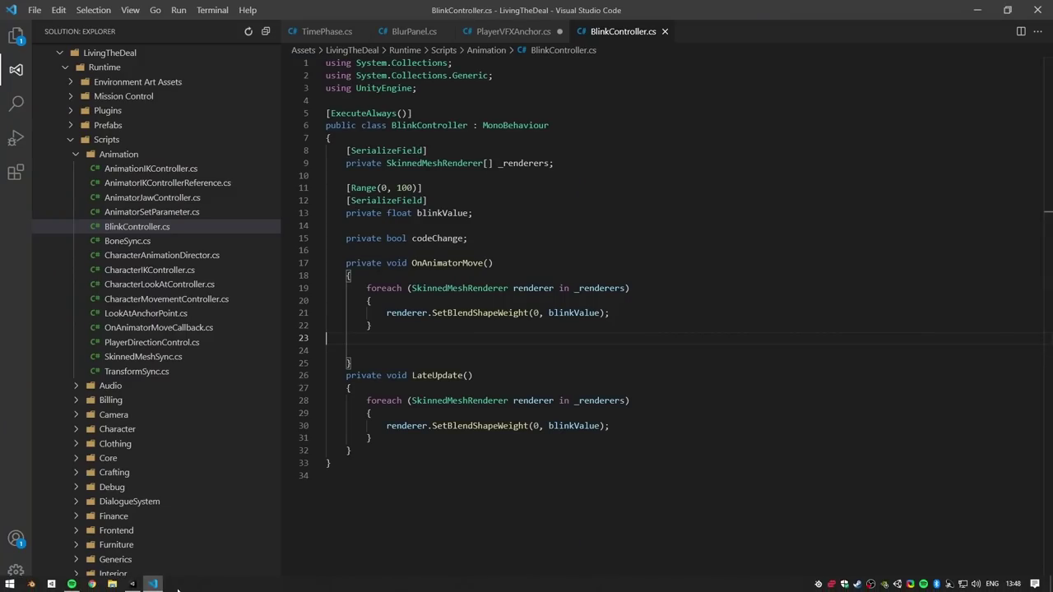
pyautogui.click(132, 584)
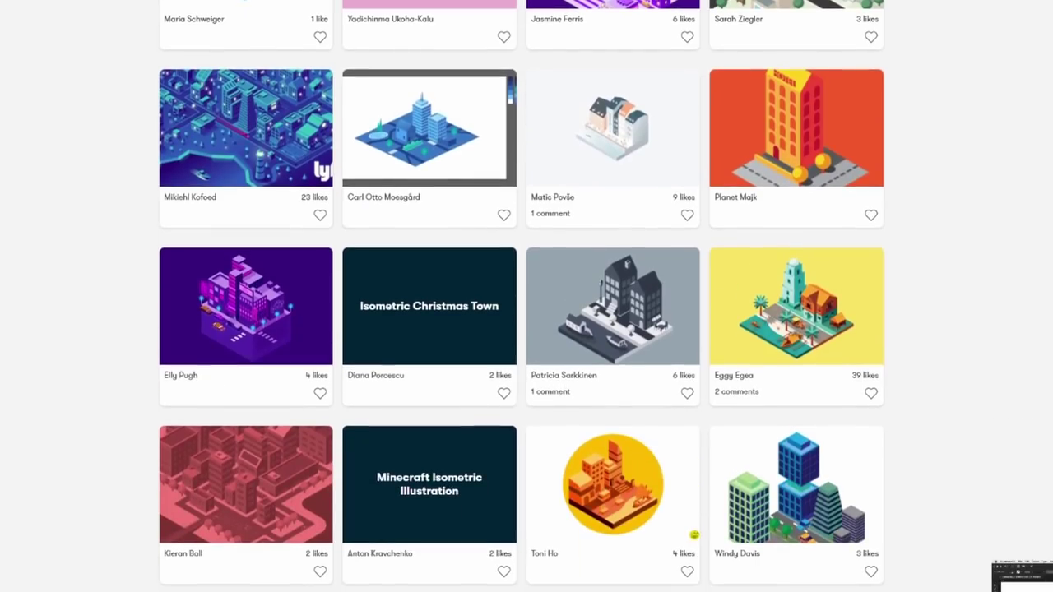
# Scroll down through DKNG's teaching list and project gallery.
pyautogui.scroll(-3, 527, 296)
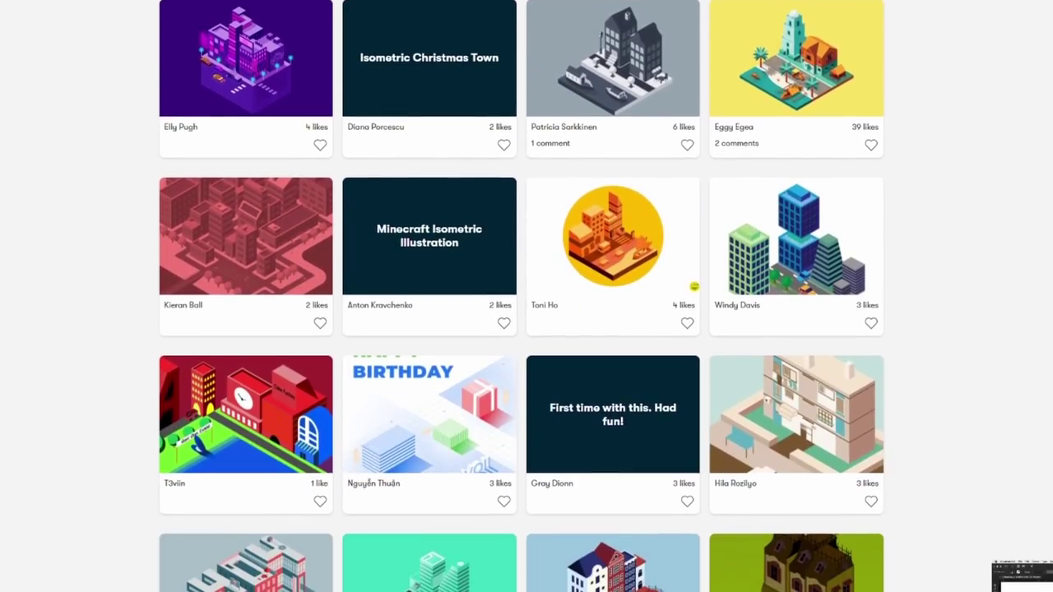
pyautogui.scroll(-2, 526, 296)
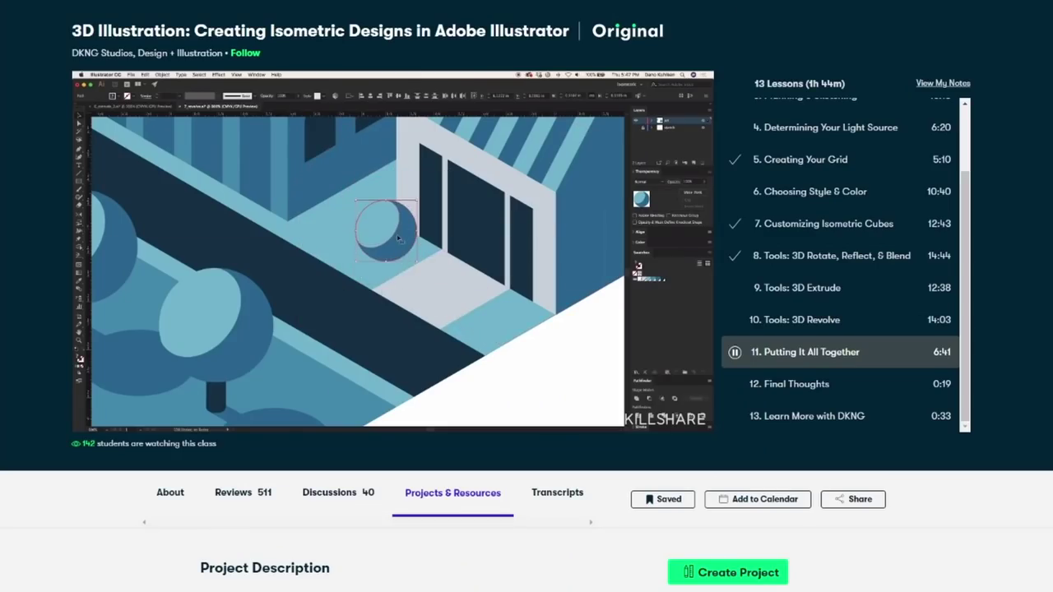